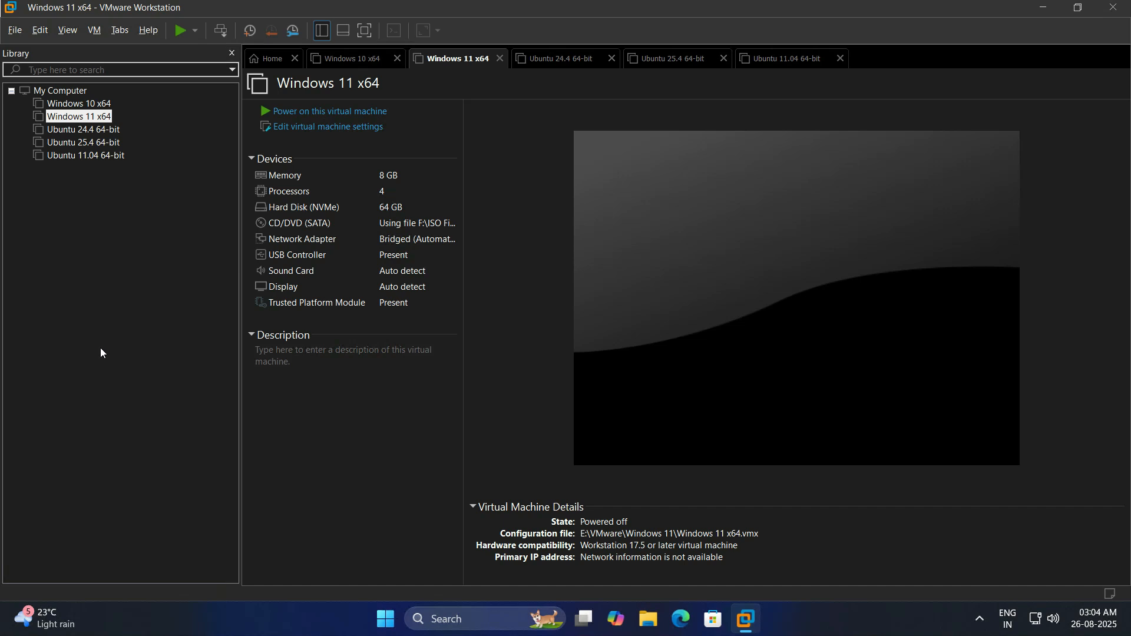
Start a Typical new virtual machine and choose to install the operating system later.
click(134, 301)
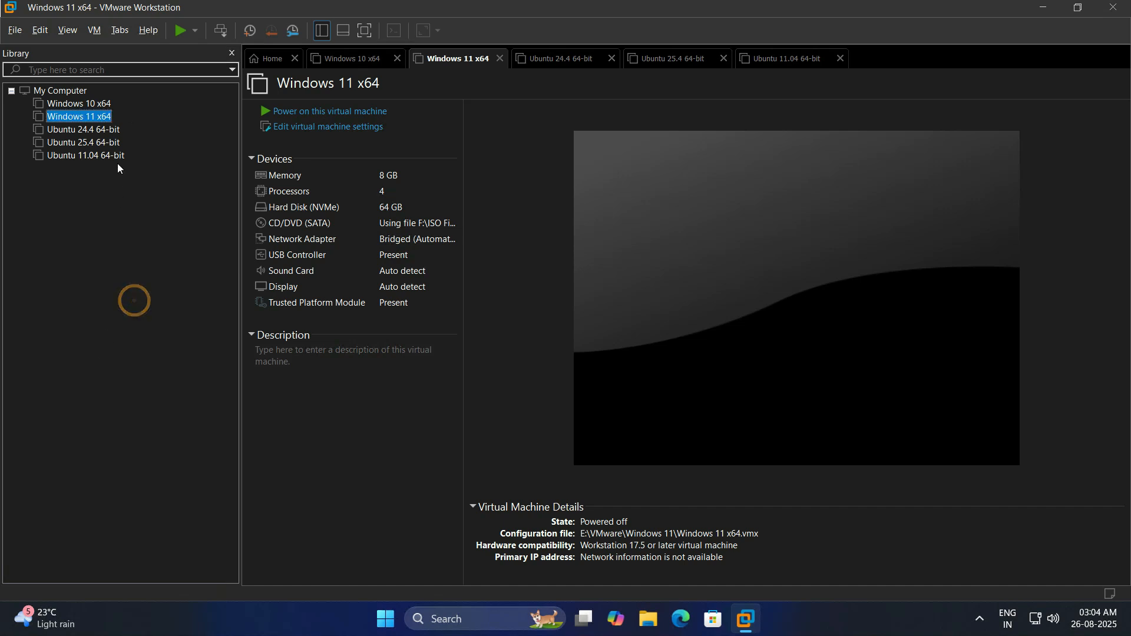
click(15, 33)
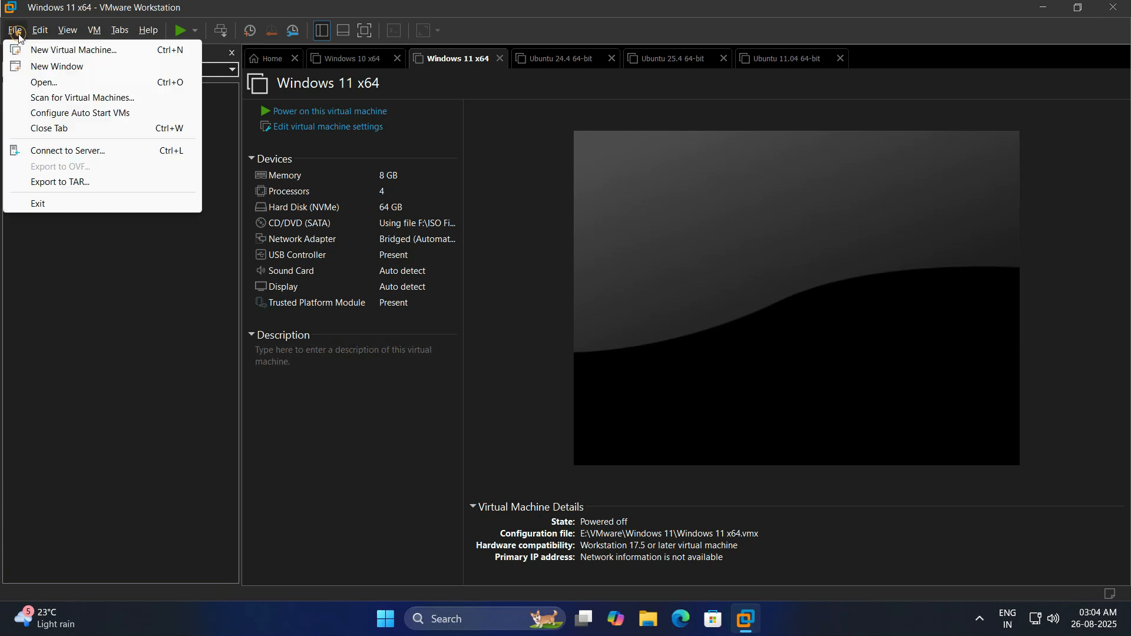
click(97, 51)
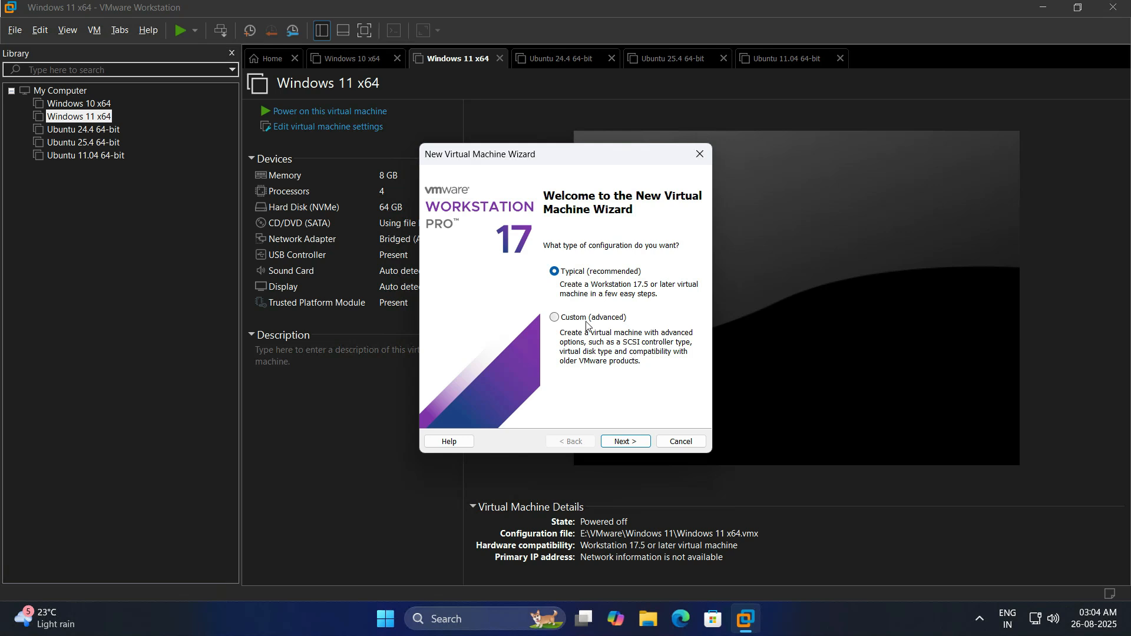
click(626, 441)
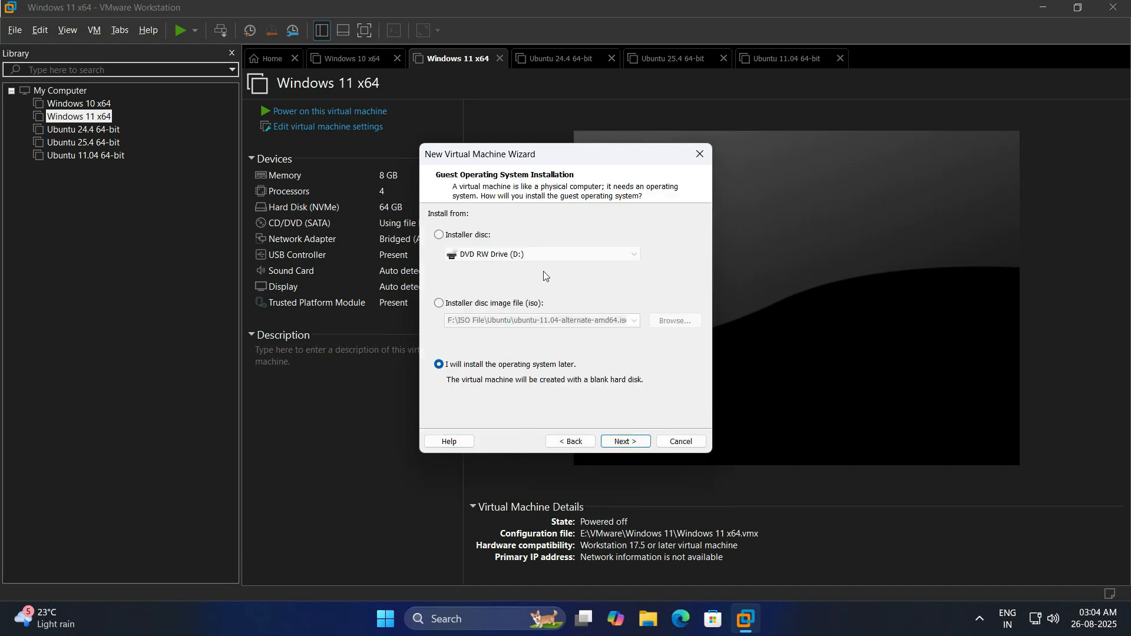
drag(545, 159, 518, 156)
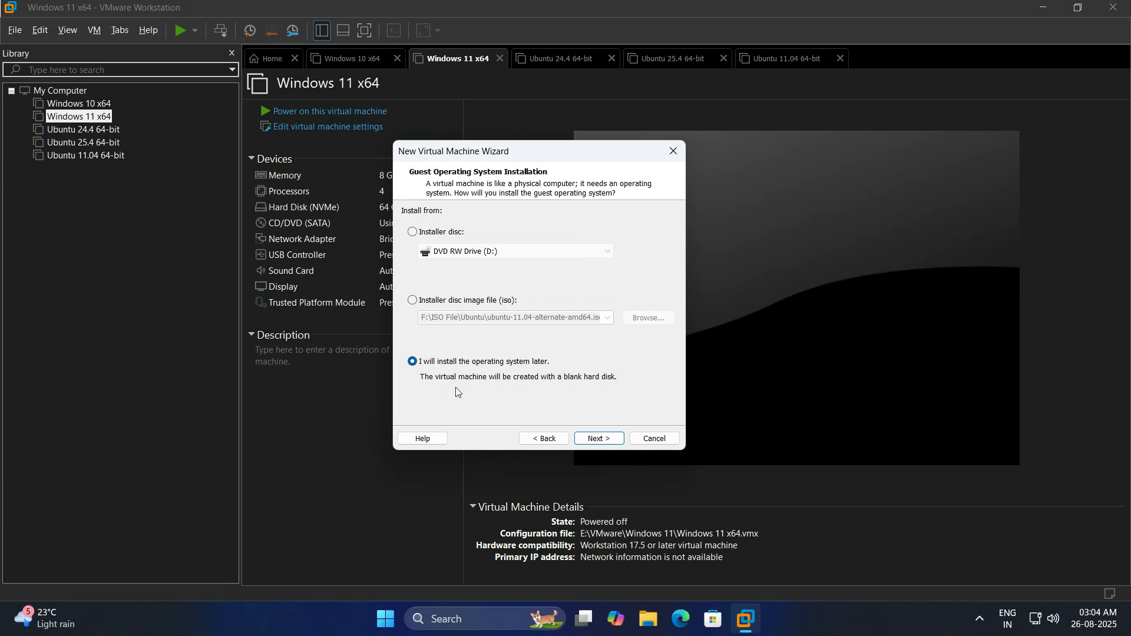
click(599, 439)
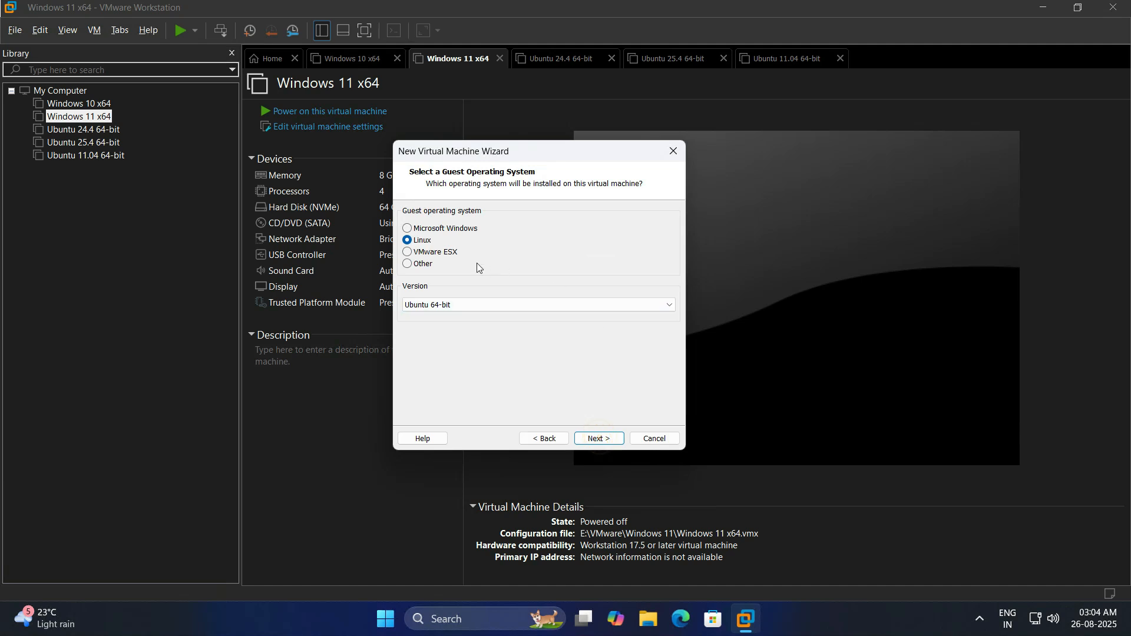
Keep Ubuntu 64-bit as the Linux version and position the cursor after 'Ubuntu' in the name.
click(454, 306)
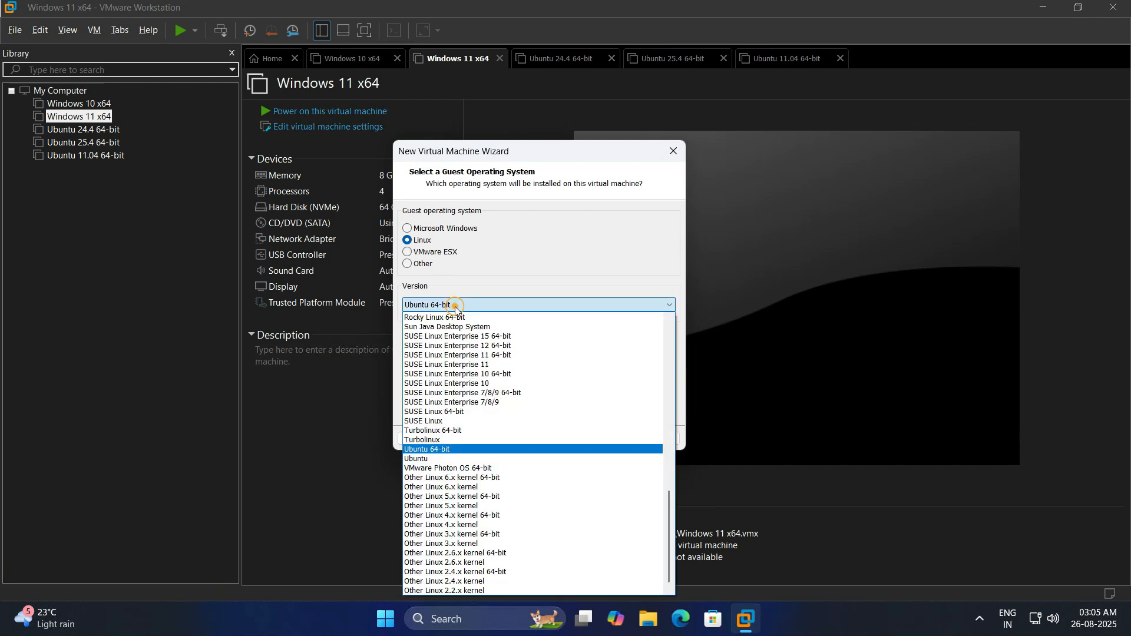
click(453, 449)
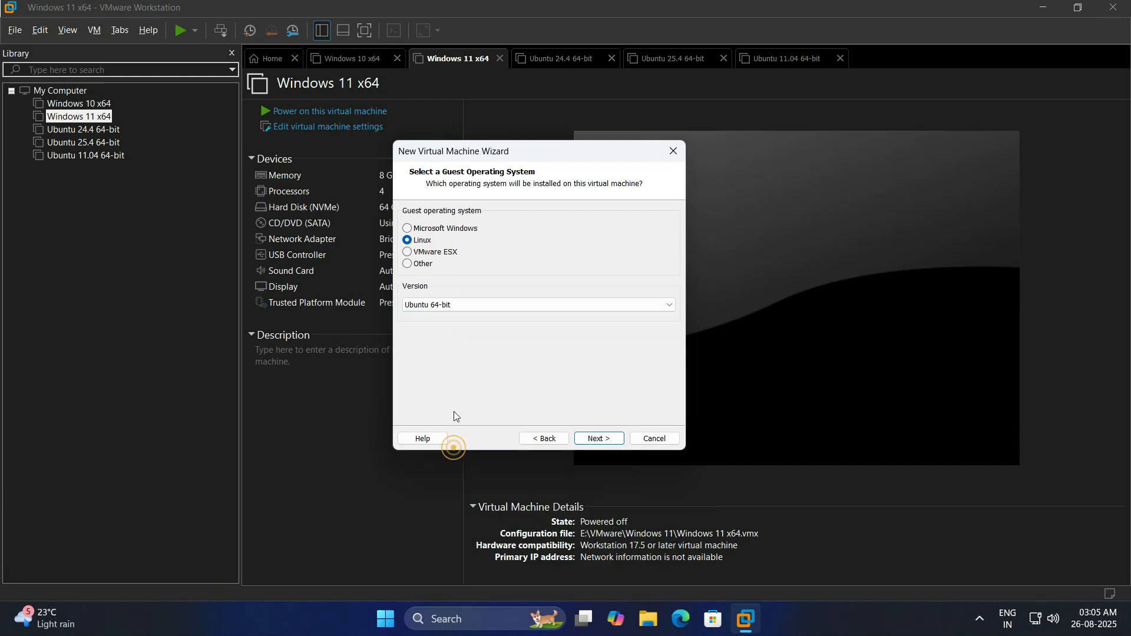
click(597, 437)
click(427, 229)
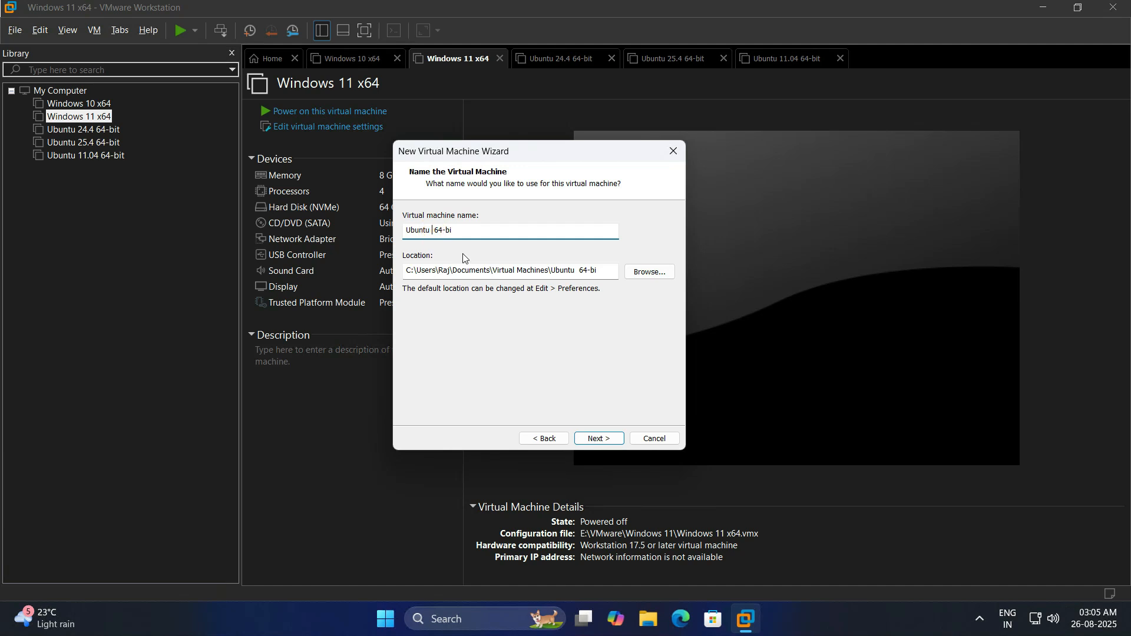
Insert 14.04 into the machine name and start choosing a new storage location.
text(14.04)
click(449, 270)
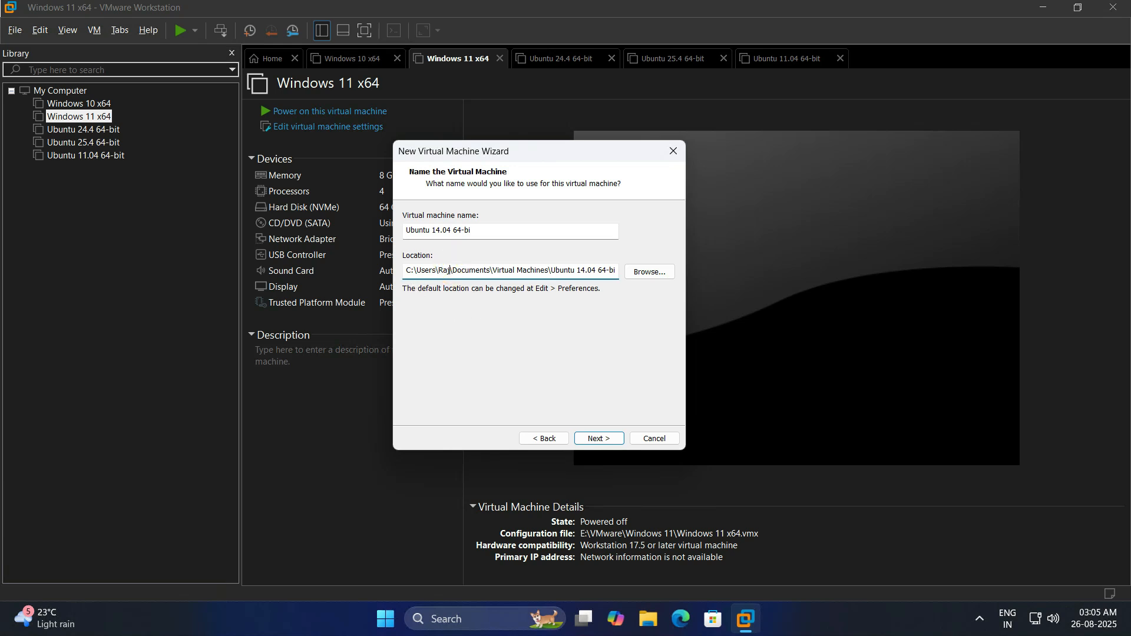
click(651, 271)
Create a new folder 'Ubuntu 14.04' under VMware on the Virtual (E:) drive.
scroll(596, 318, up, 3)
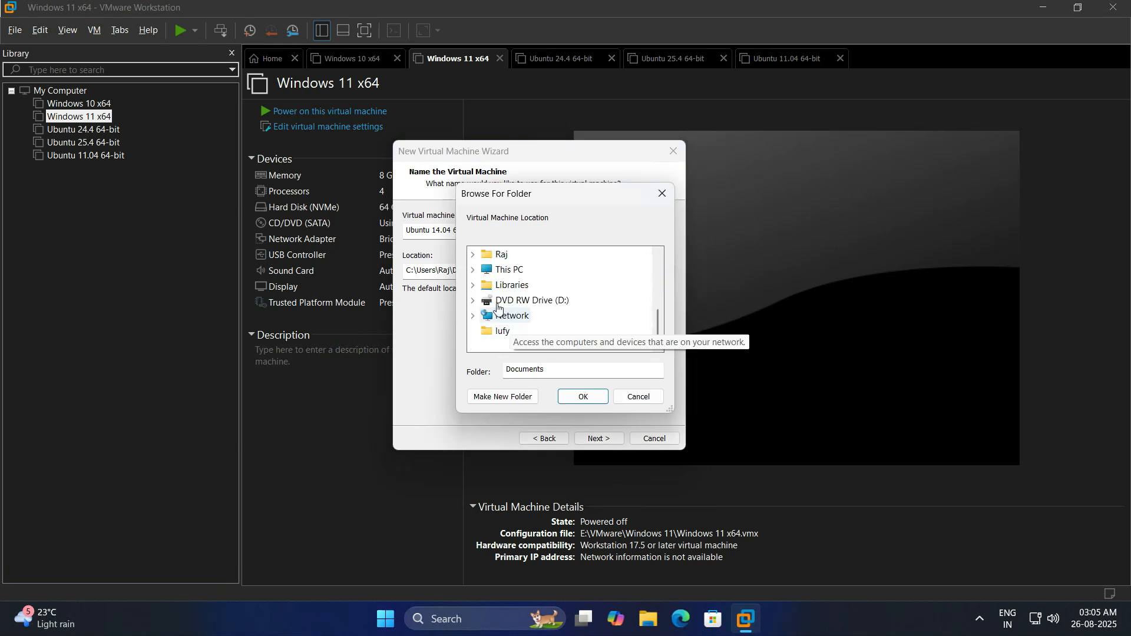
scroll(498, 278, up, 1)
click(471, 316)
scroll(518, 321, down, 1)
scroll(572, 315, up, 1)
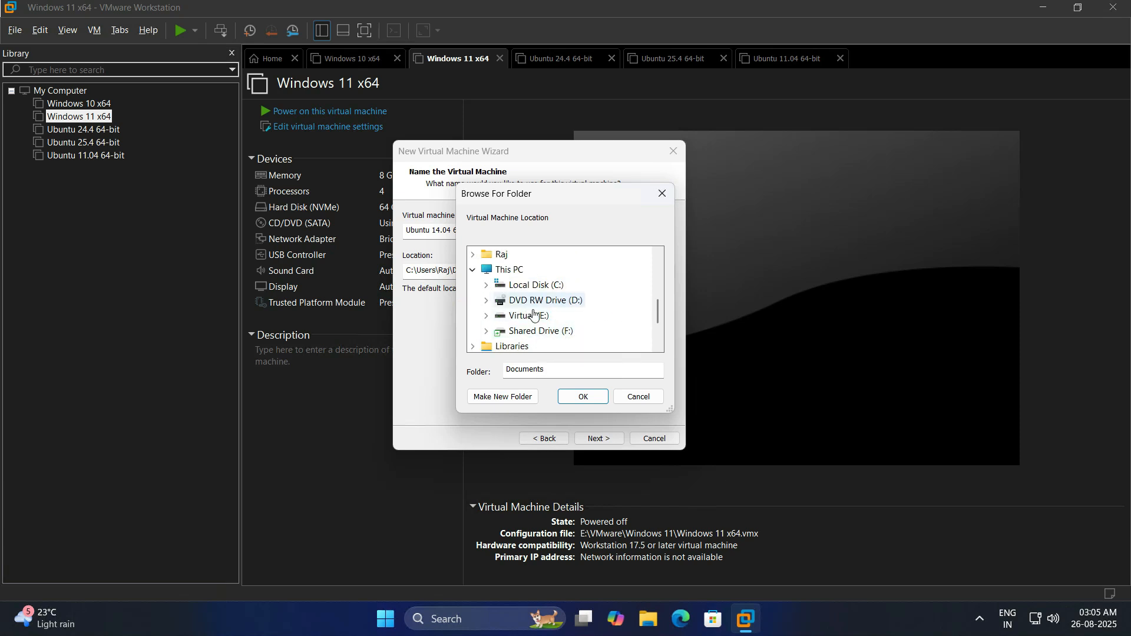
click(488, 321)
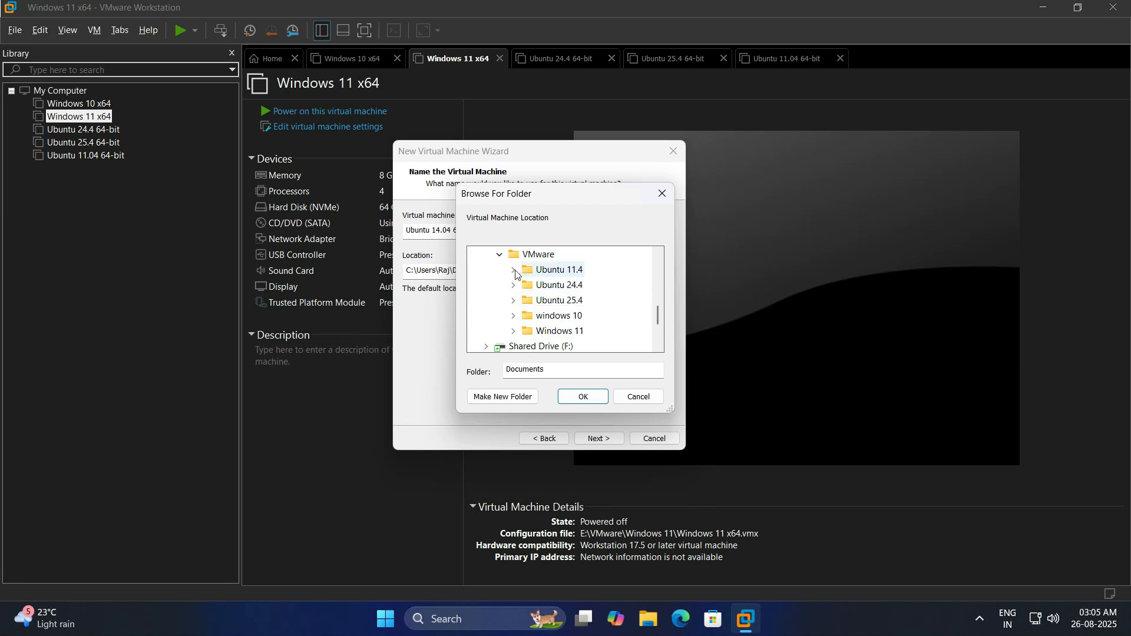
click(519, 255)
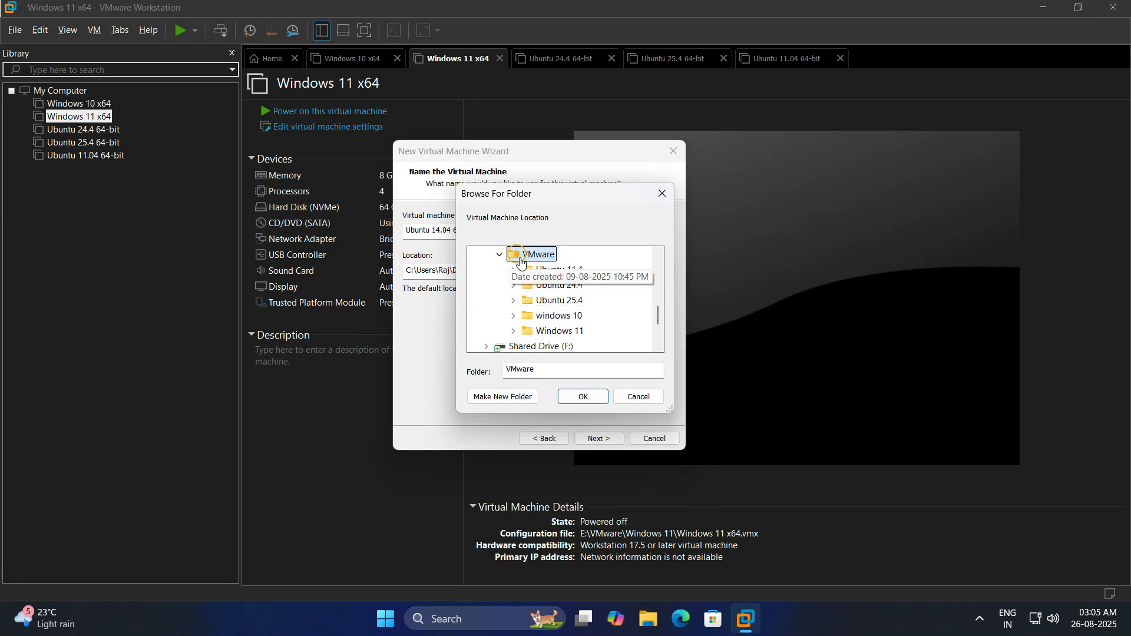
click(521, 400)
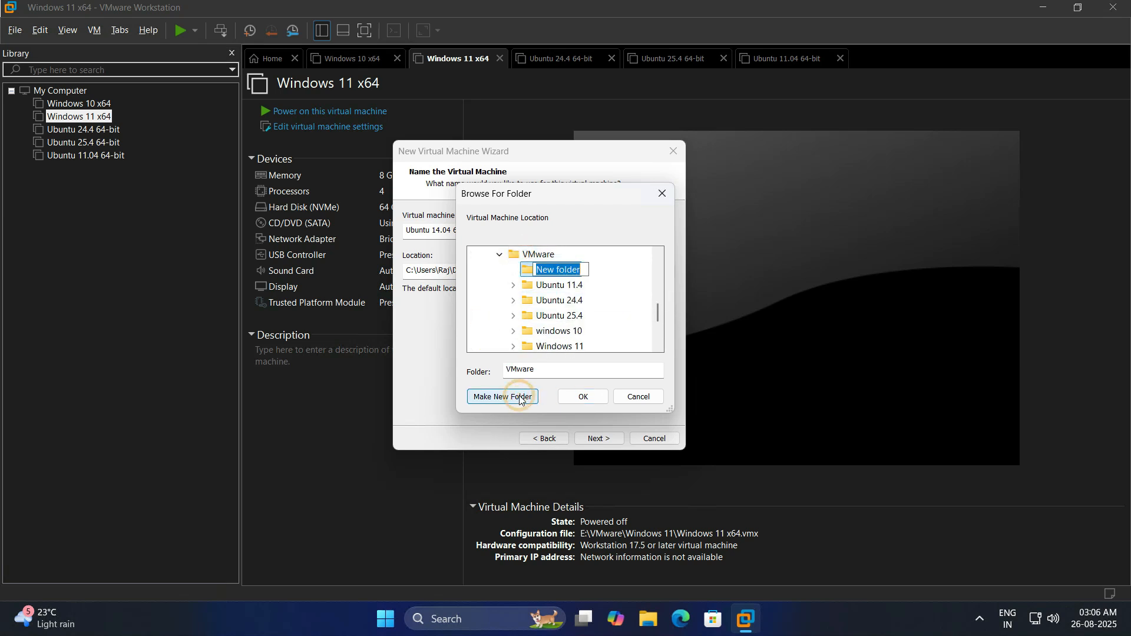
text(Ub)
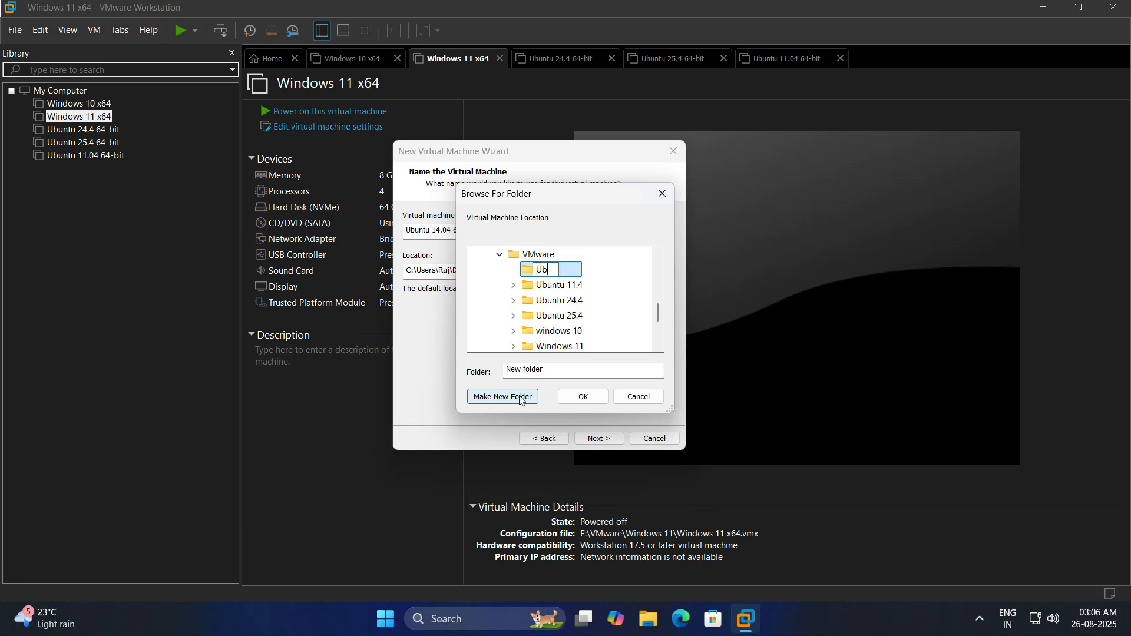
text(untu 14.04)
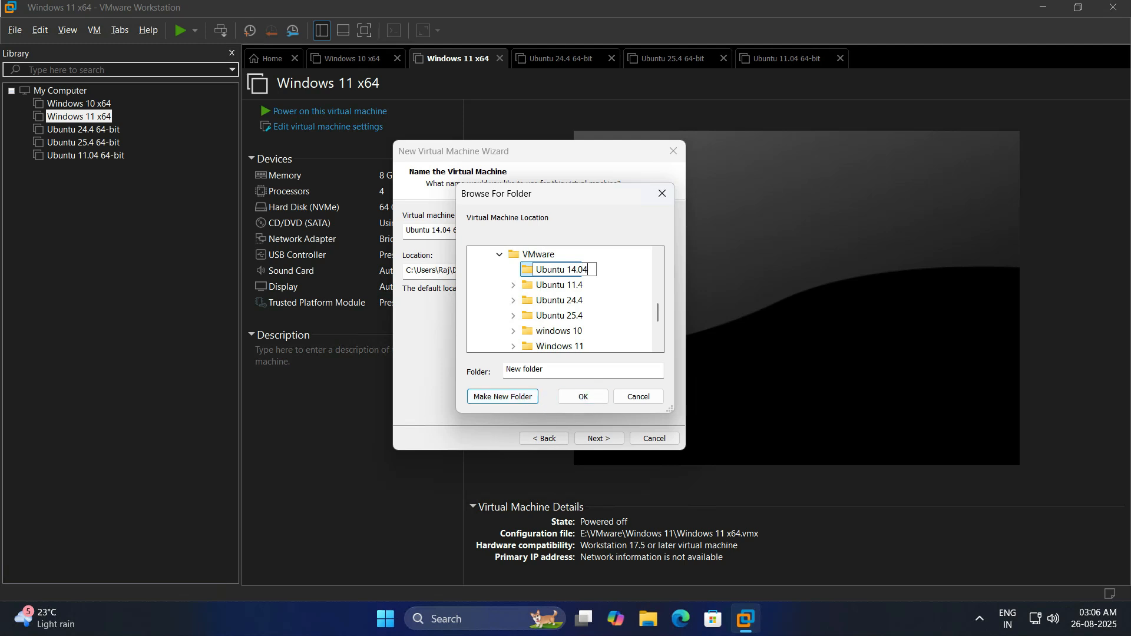
key(Return)
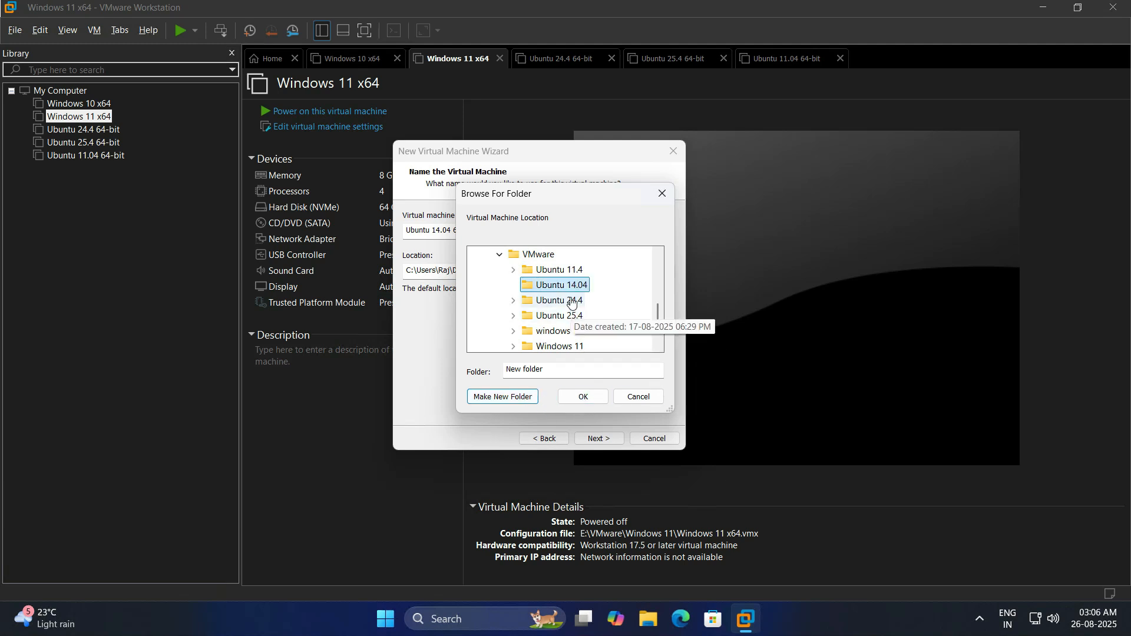
Store the VM in E:\VMware\Ubuntu 14.04 with a 20 GB disk kept as a single file.
click(583, 397)
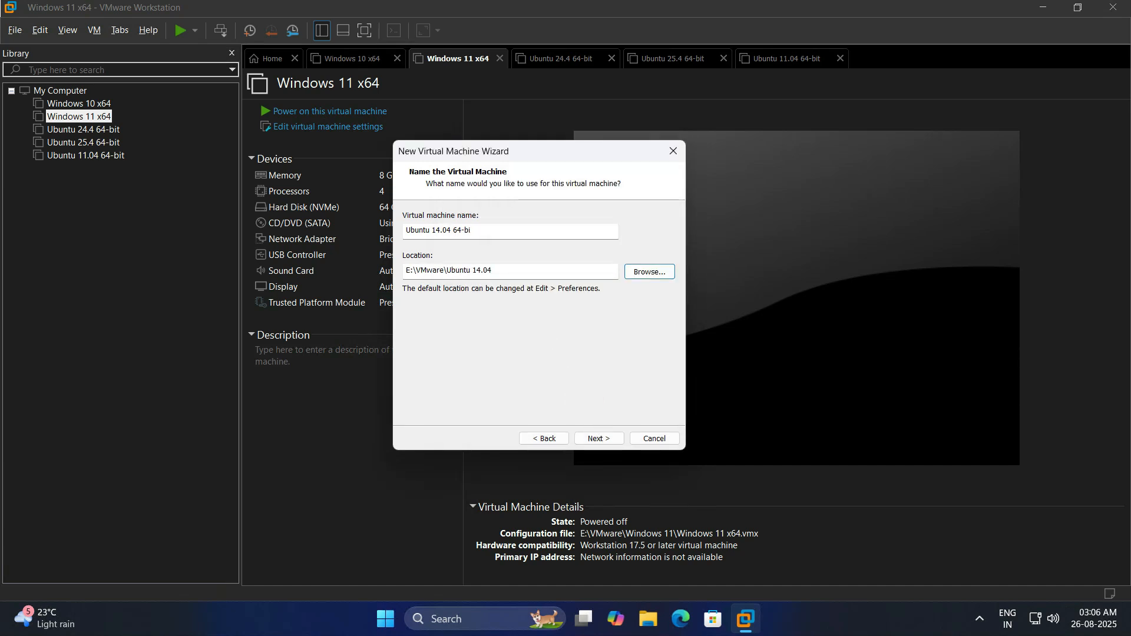
click(596, 439)
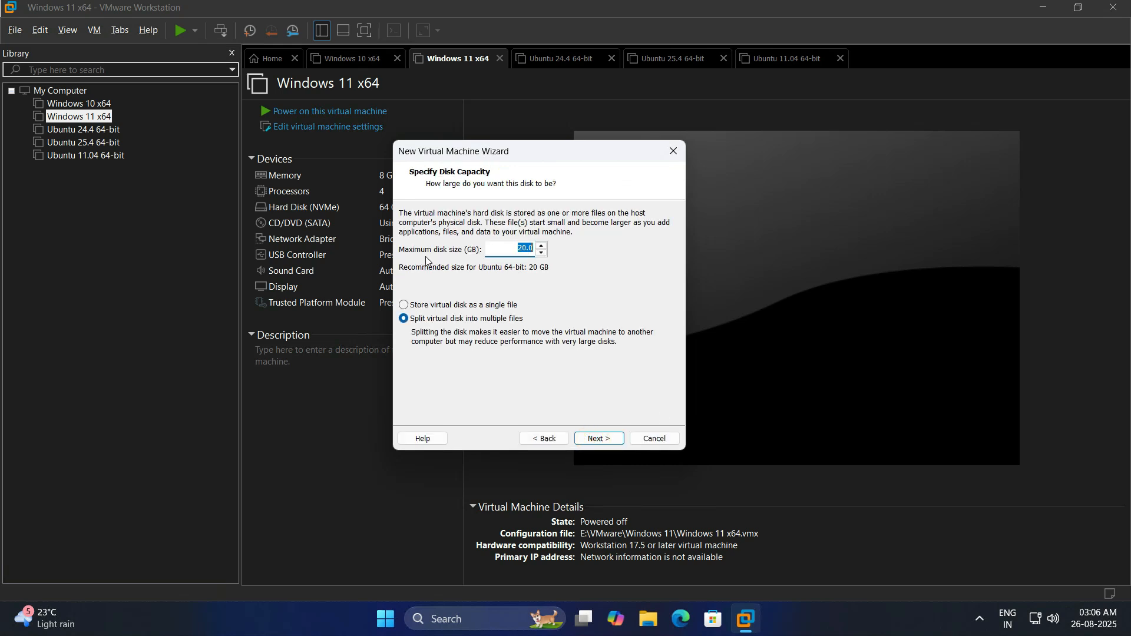
click(541, 245)
click(404, 305)
click(595, 441)
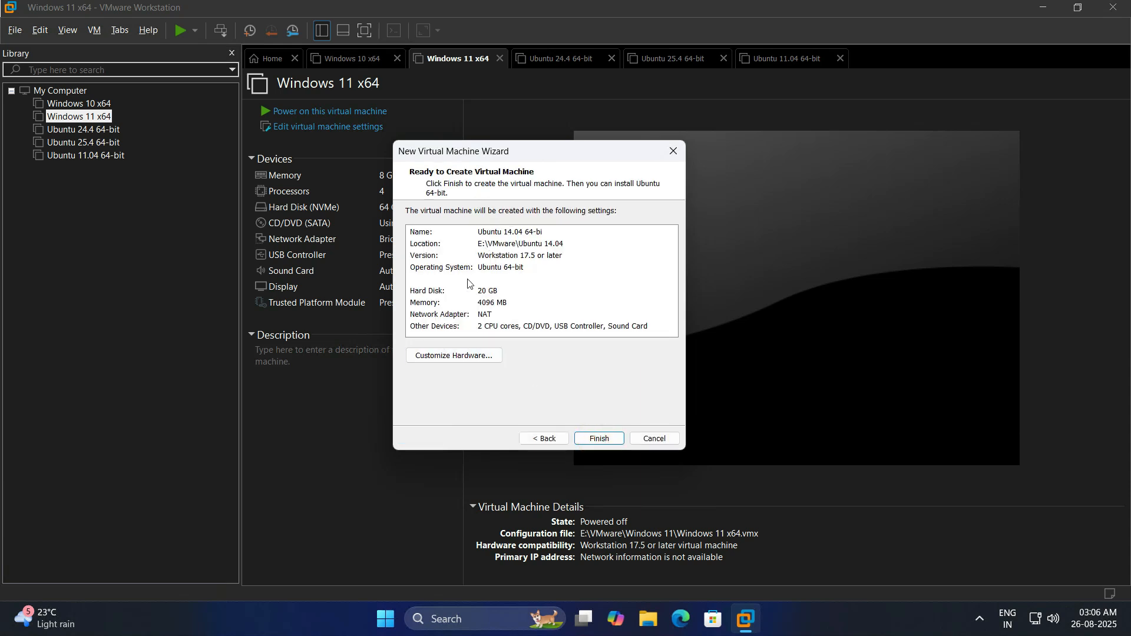
In the hardware settings, set the CD/DVD drive to use an ISO image file.
click(460, 358)
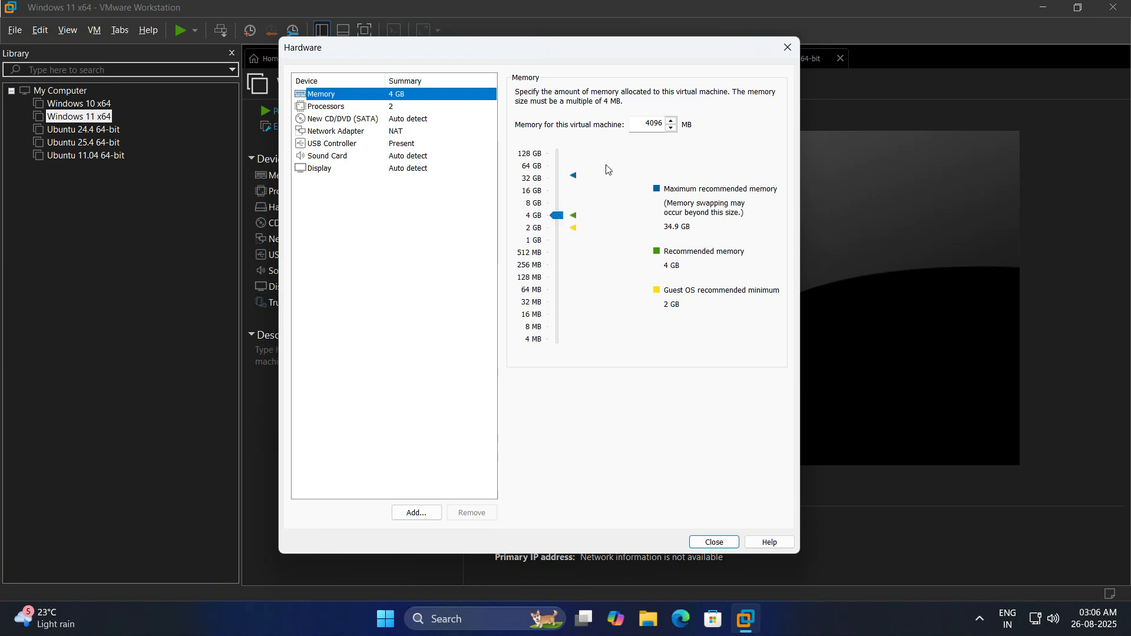
click(337, 110)
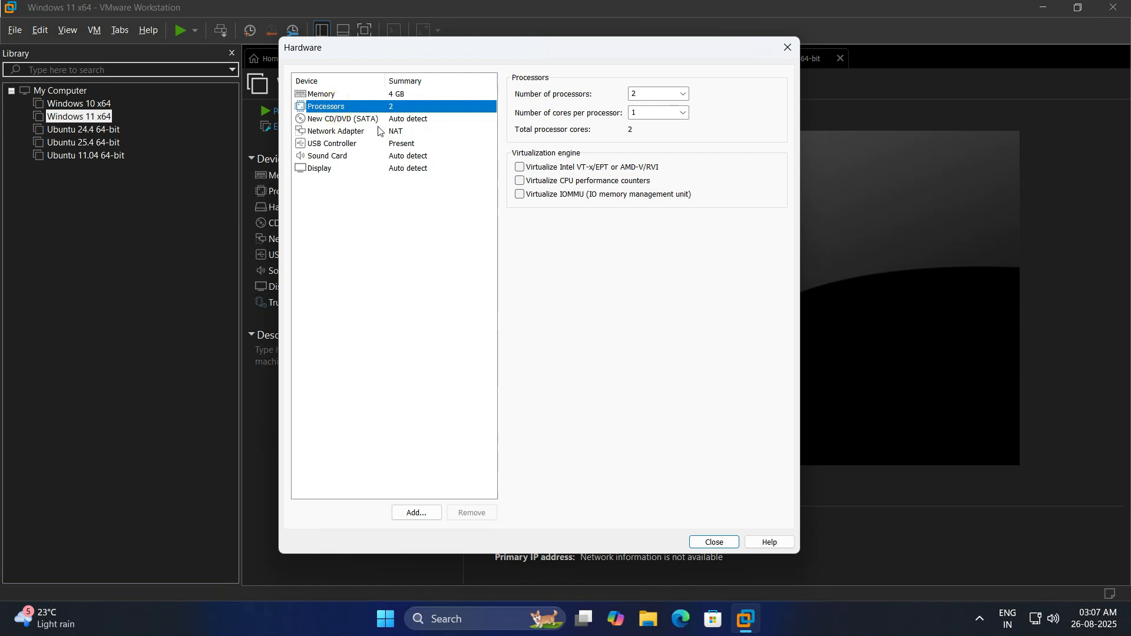
click(366, 120)
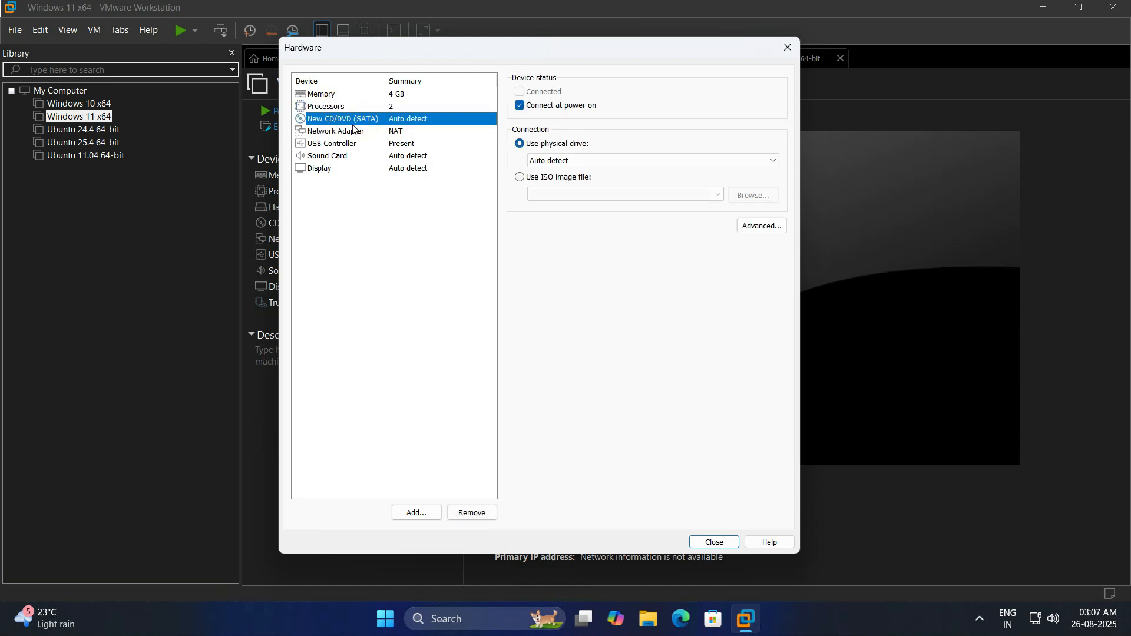
click(520, 178)
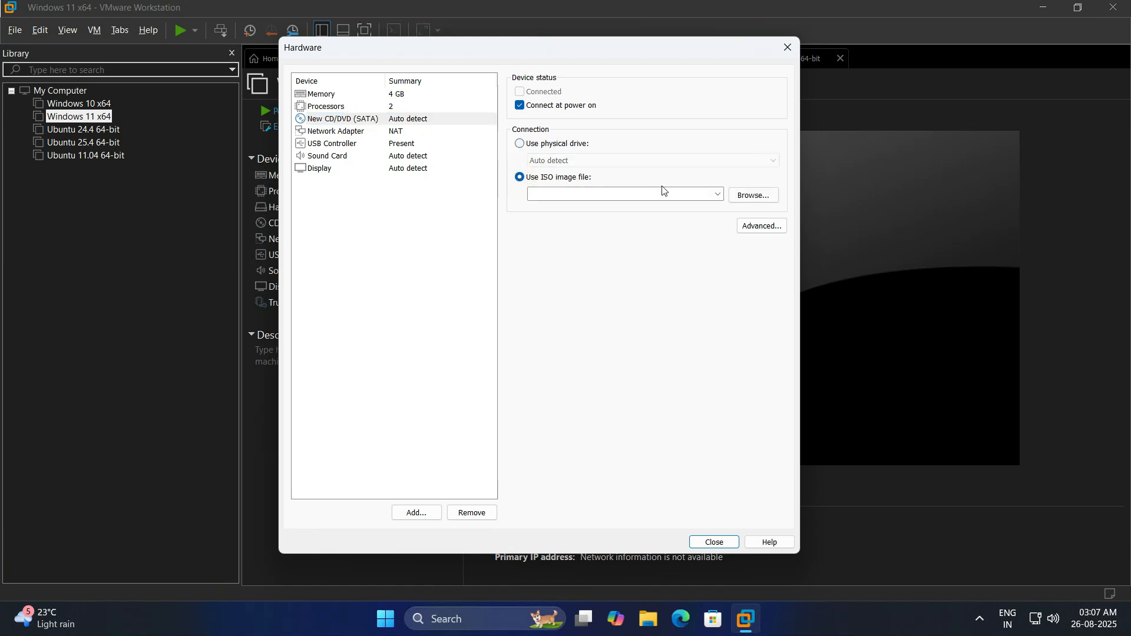
click(761, 196)
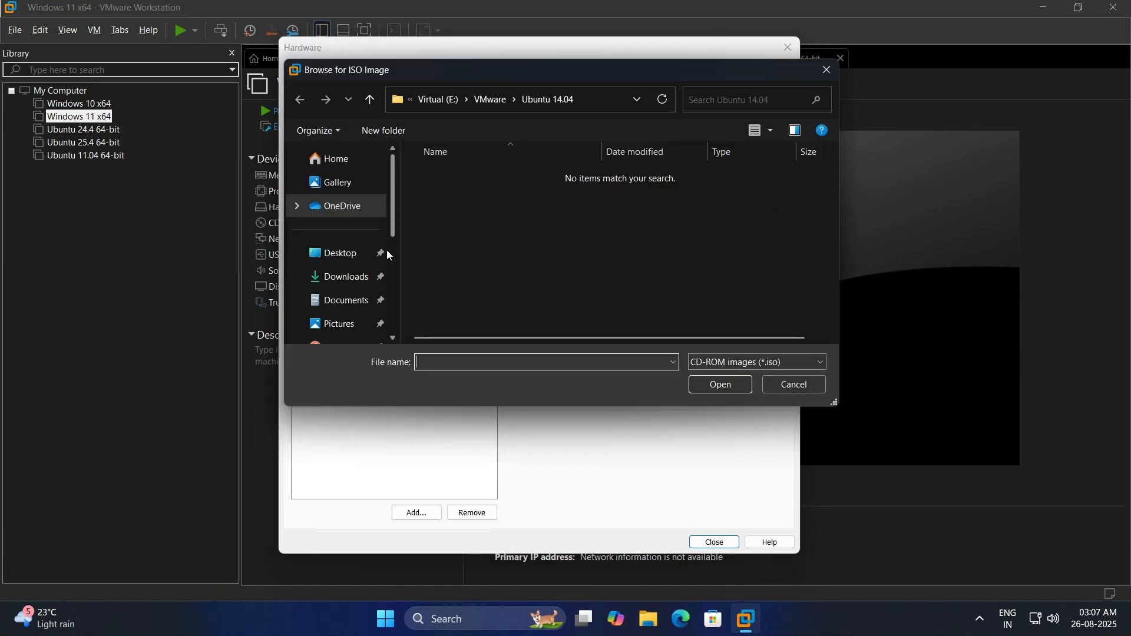
Attach ubuntu-14.04-desktop-amd64 from F:\ISO File\Ubuntu and finish creating the machine.
scroll(382, 252, down, 5)
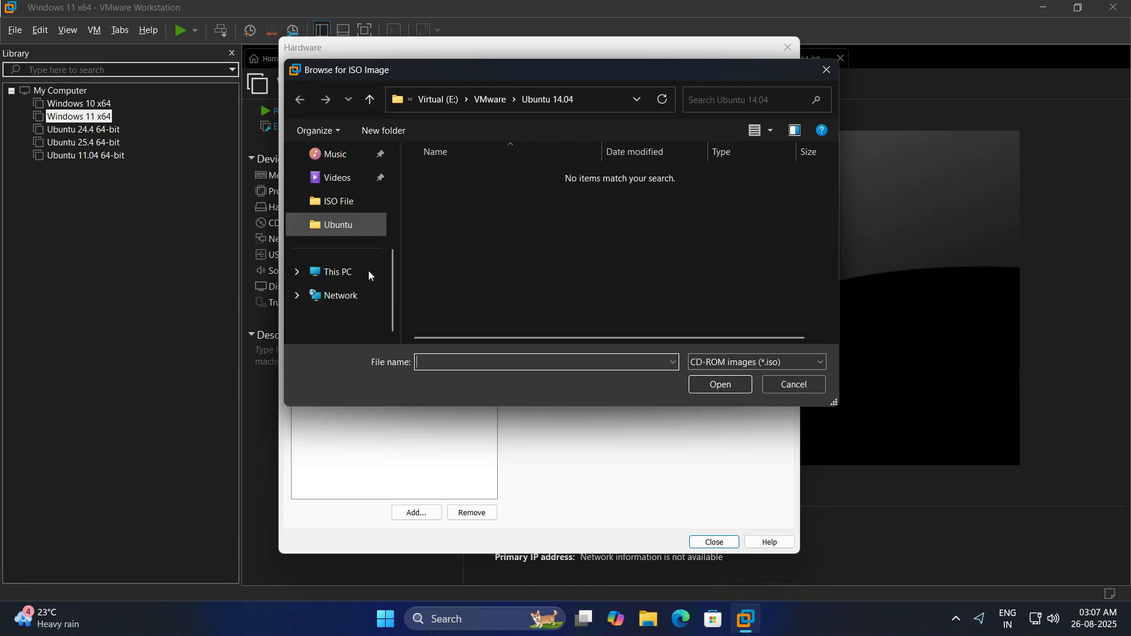
click(352, 271)
double_click(652, 220)
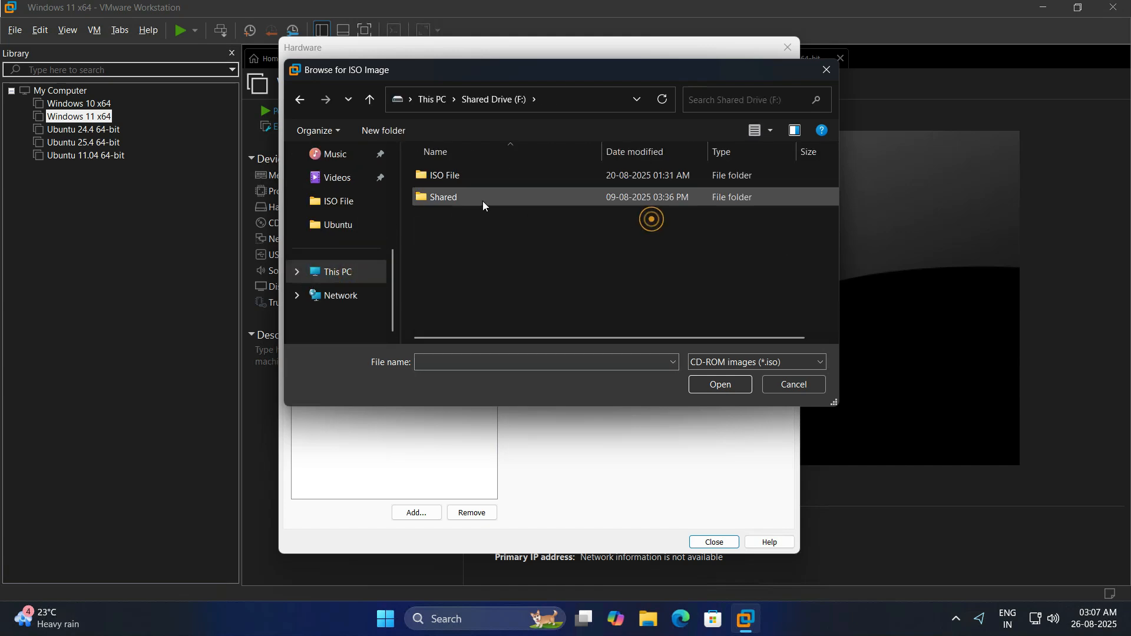
double_click(468, 181)
double_click(468, 174)
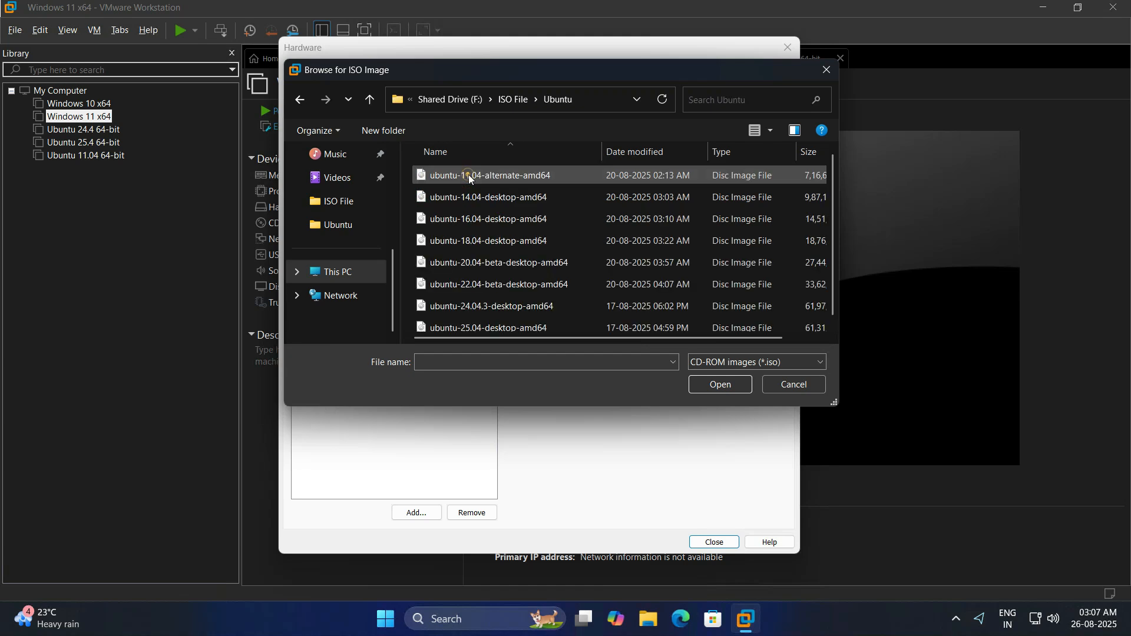
click(480, 197)
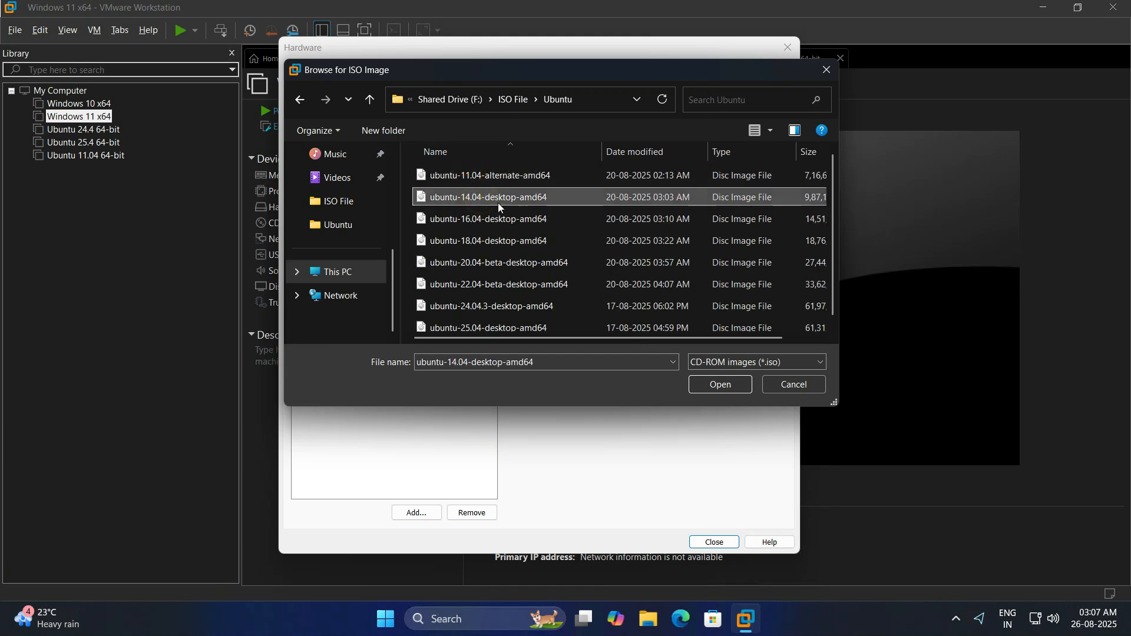
click(729, 384)
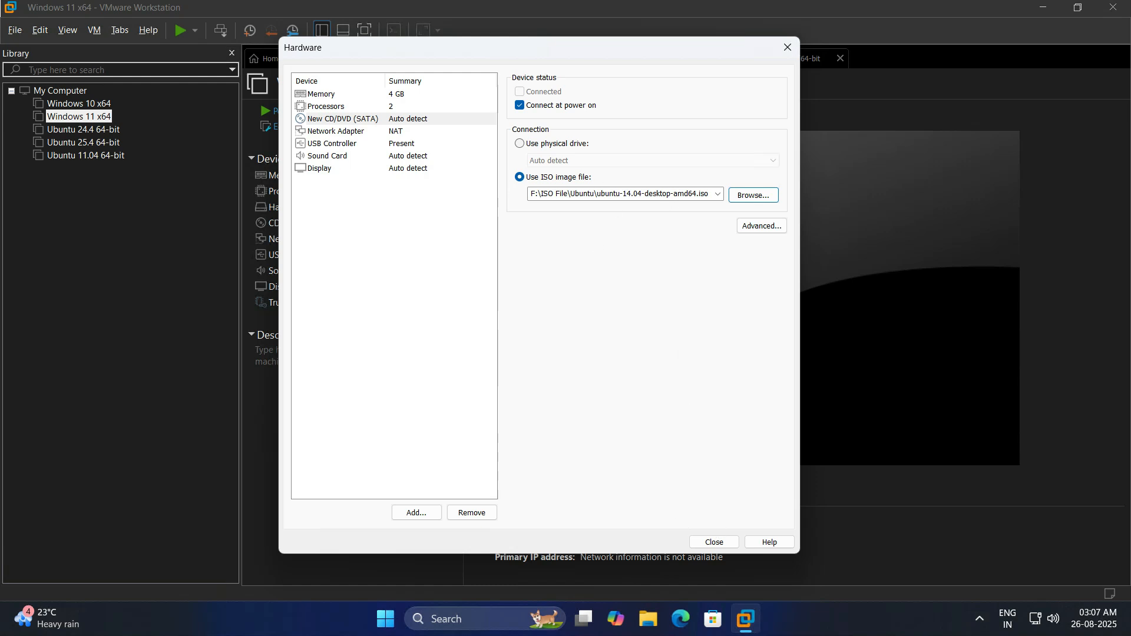
click(716, 540)
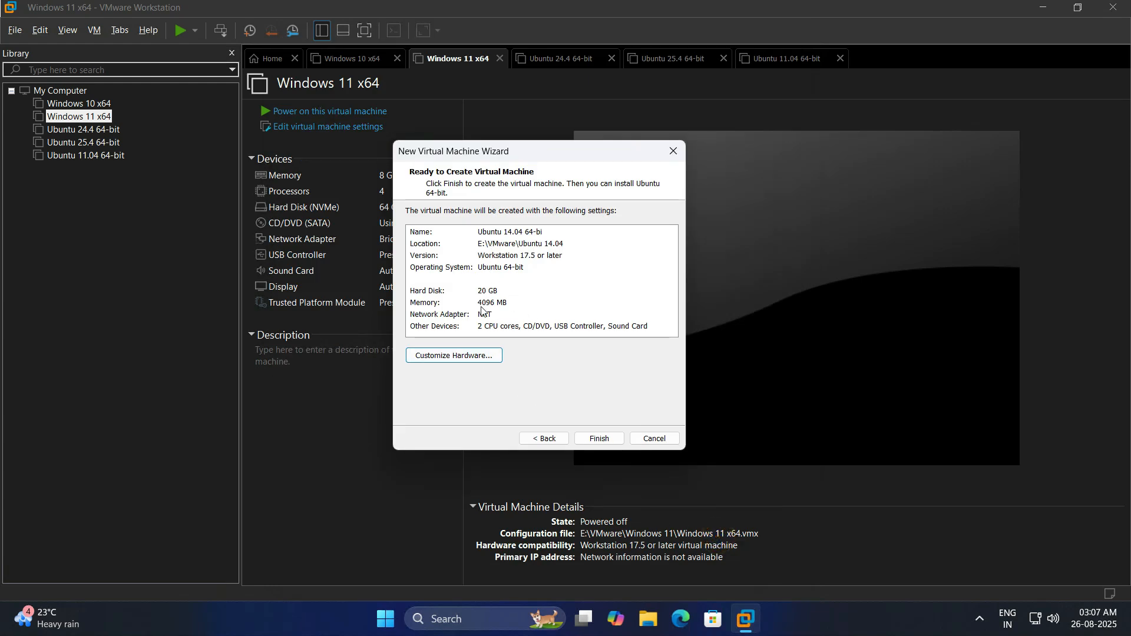
click(595, 438)
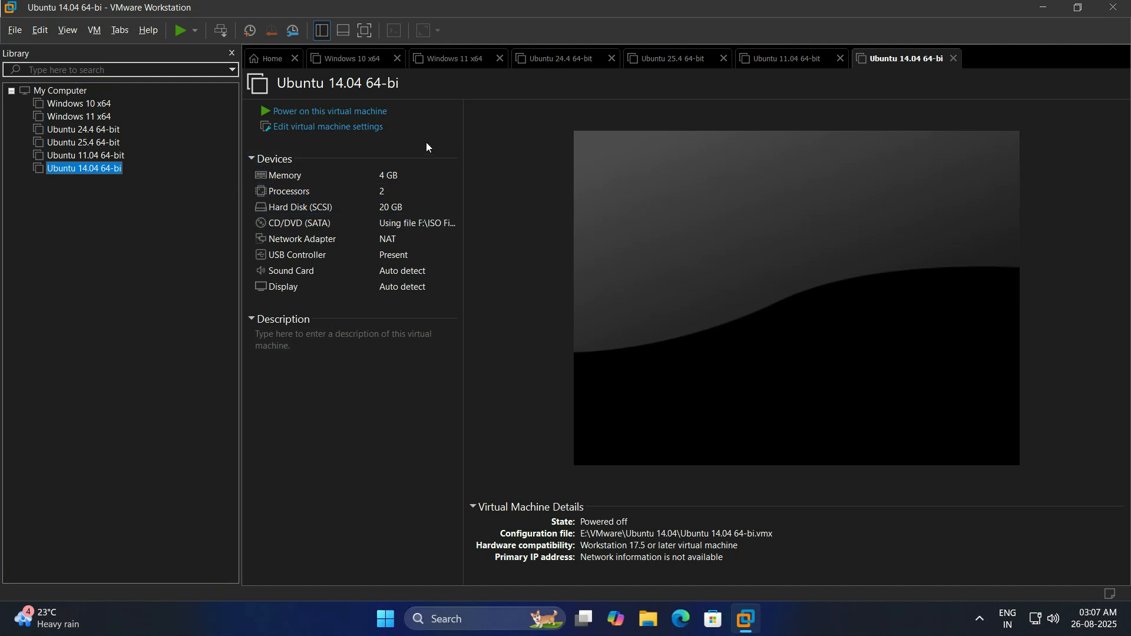
Power on the Ubuntu 14.04 64-bit VM to boot the installer from the ISO.
click(345, 112)
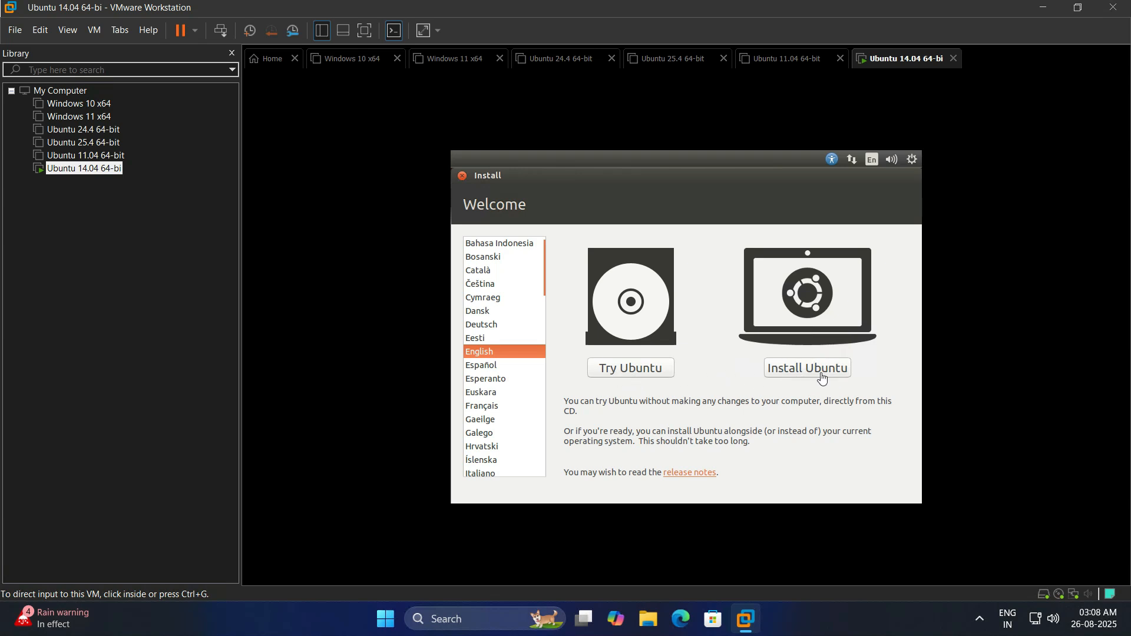
Choose Install Ubuntu and continue past the 'Preparing to install Ubuntu' checks.
click(799, 374)
click(784, 368)
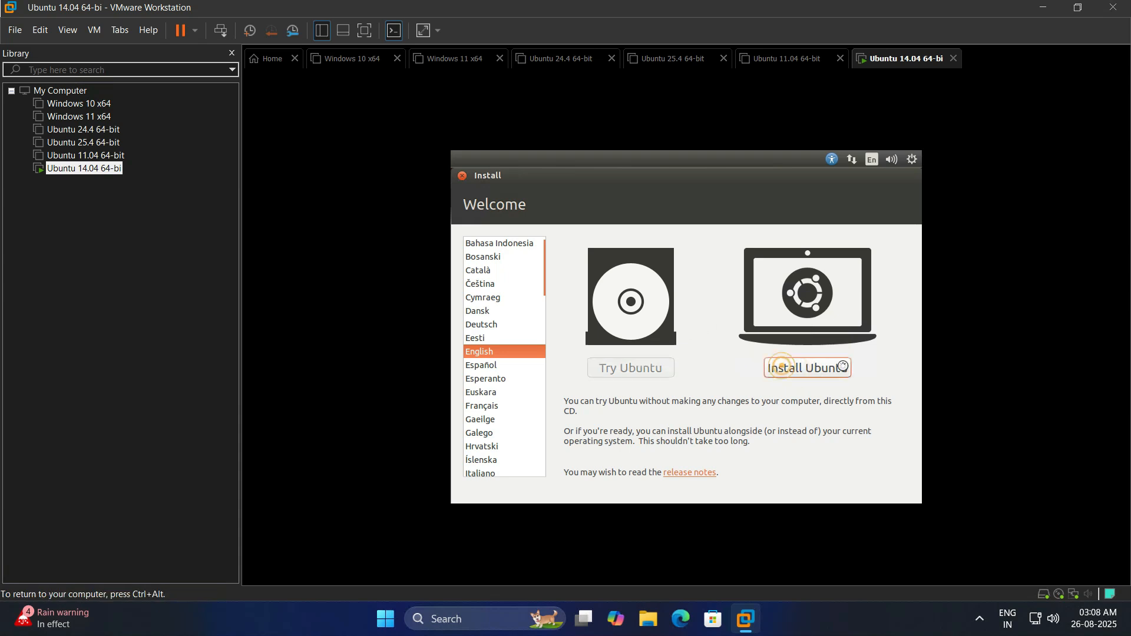
key(ctrl+alt)
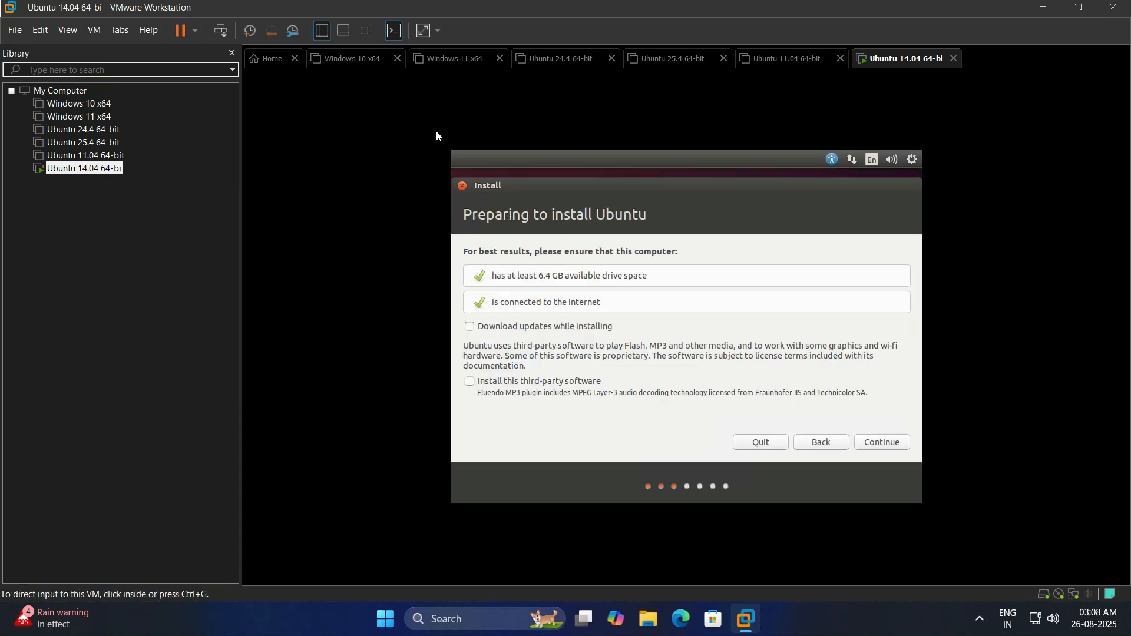
click(424, 34)
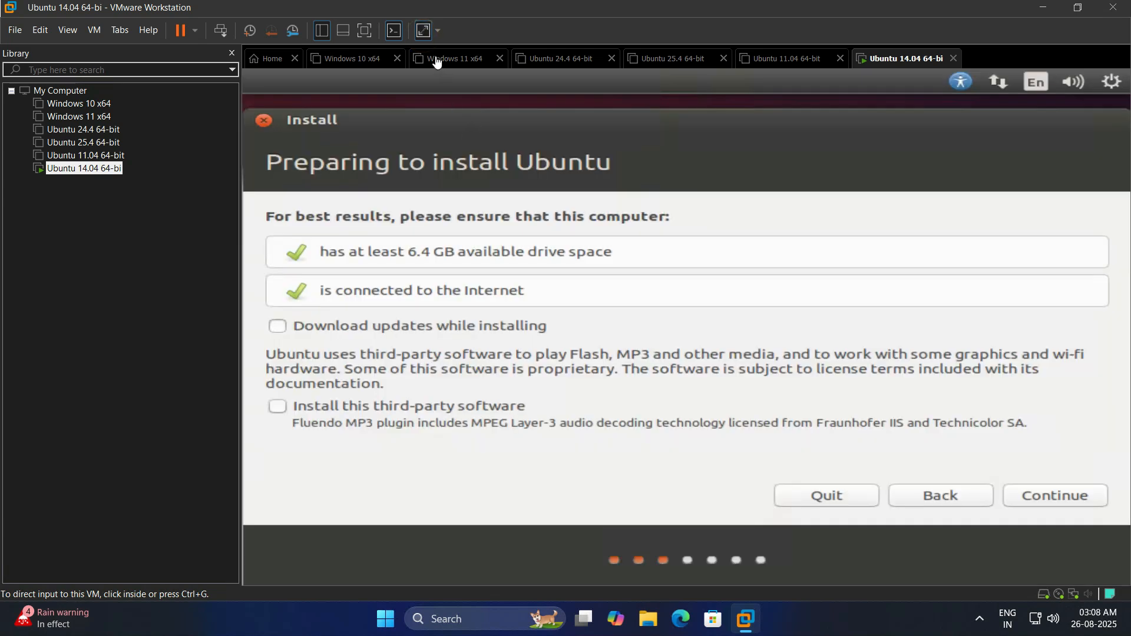
click(424, 30)
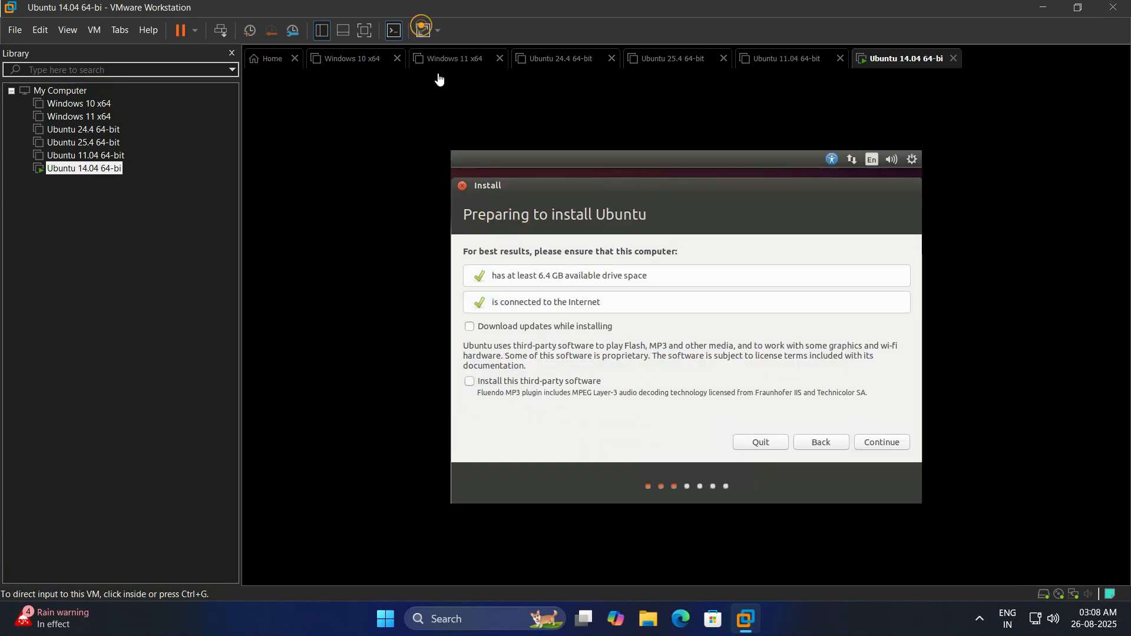
click(489, 259)
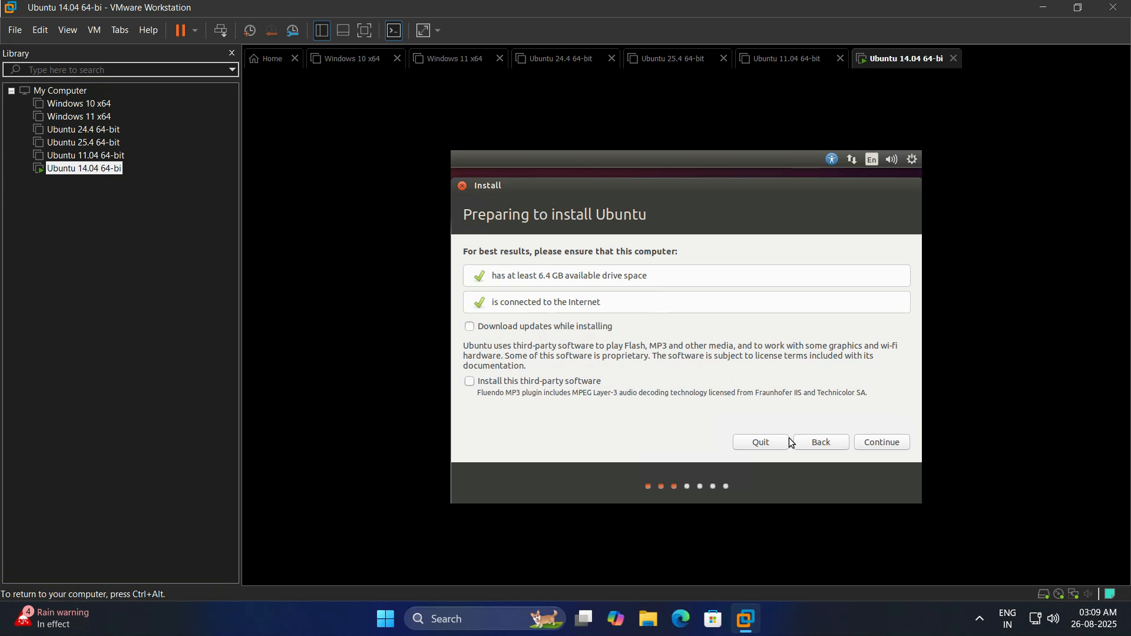
click(882, 445)
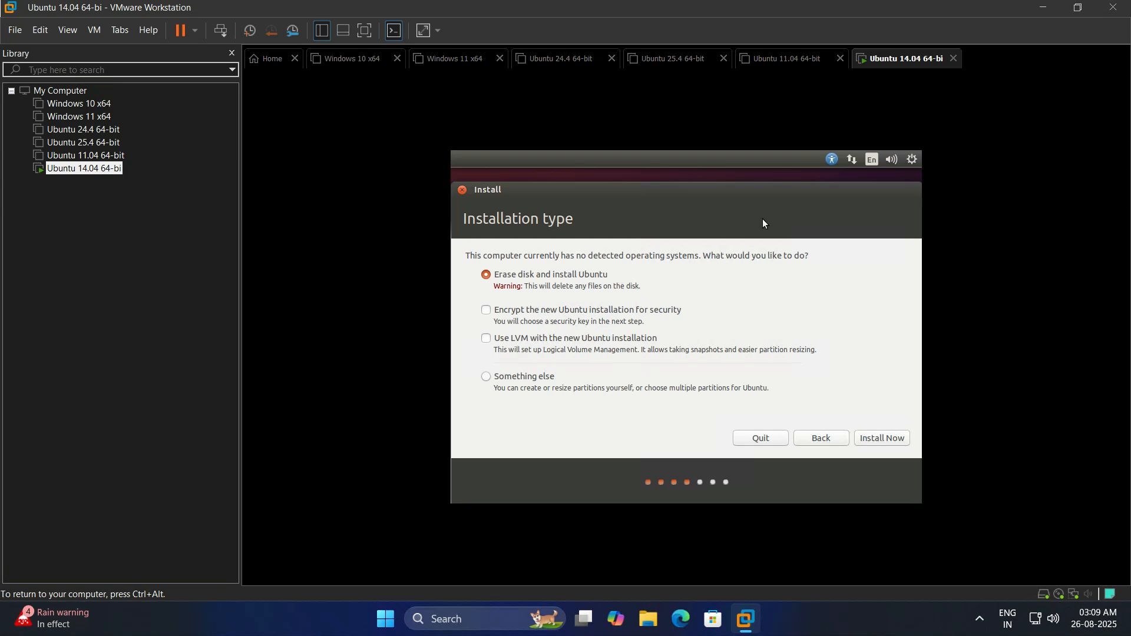
Switch the Ubuntu 14.04 VM's network adapter from NAT to Bridged in its settings.
right_click(884, 65)
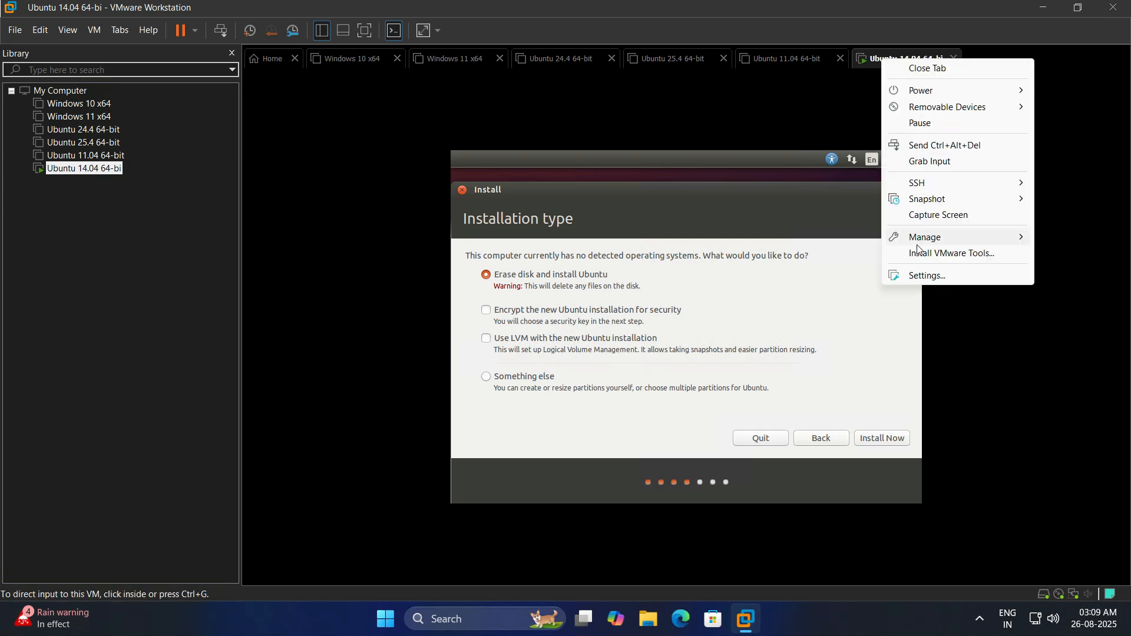
click(930, 276)
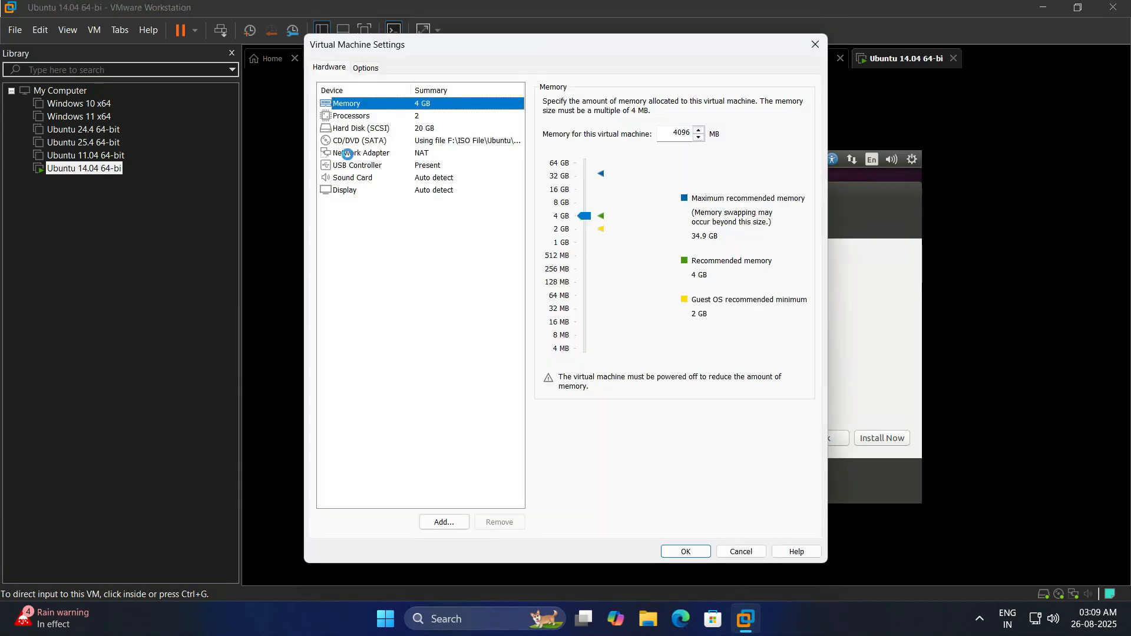
click(346, 153)
click(560, 154)
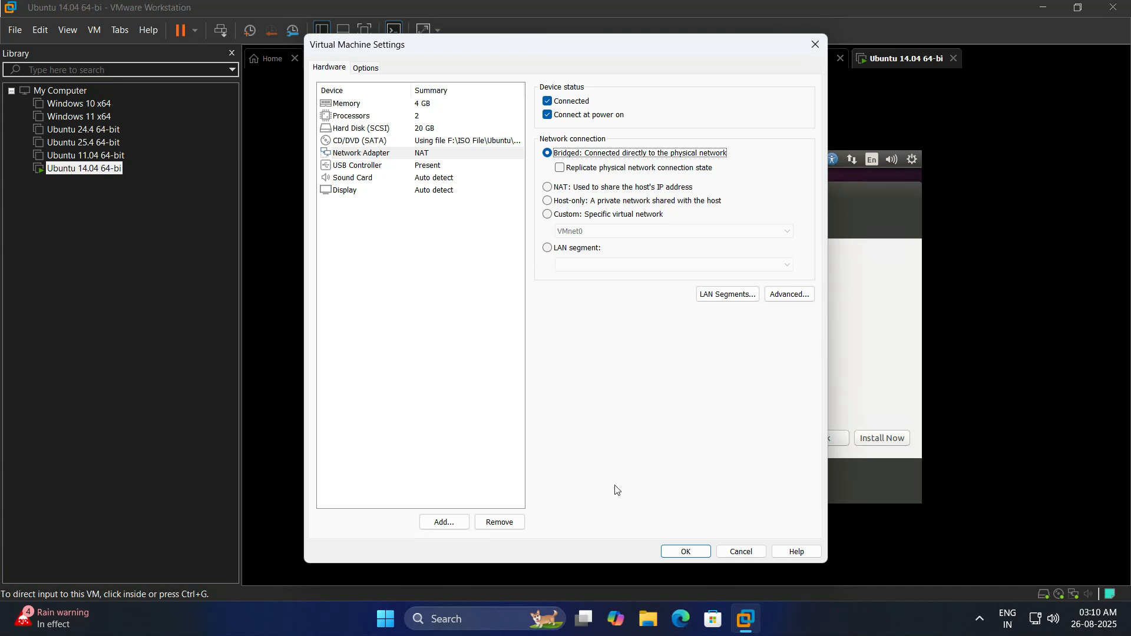
click(693, 556)
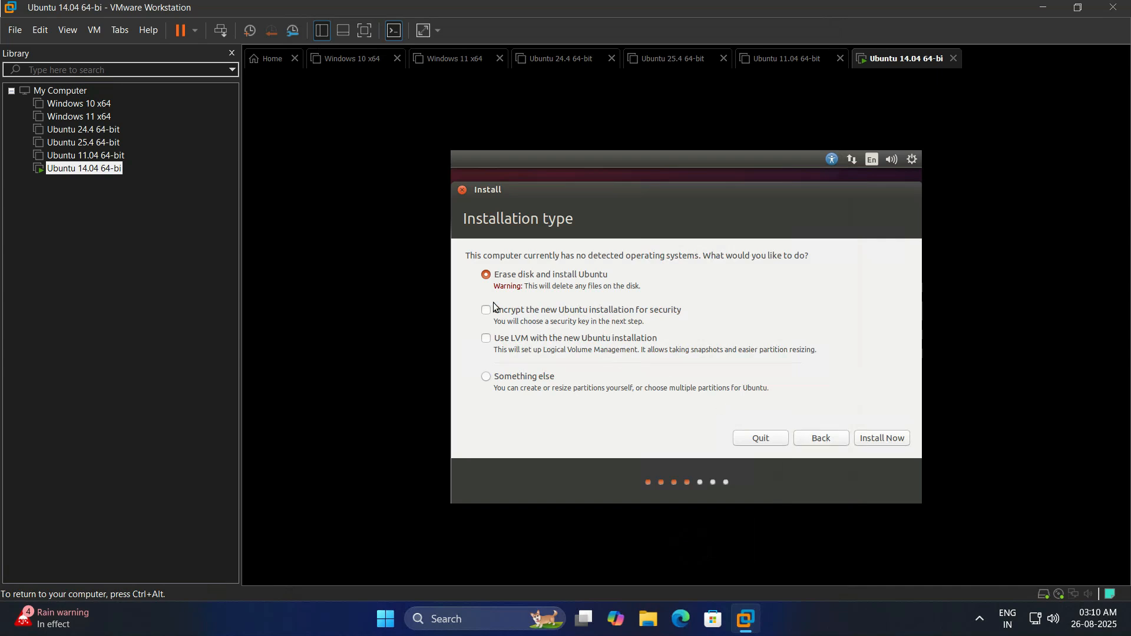
Start the erase-disk install and set the time zone to Kolkata, India.
click(880, 439)
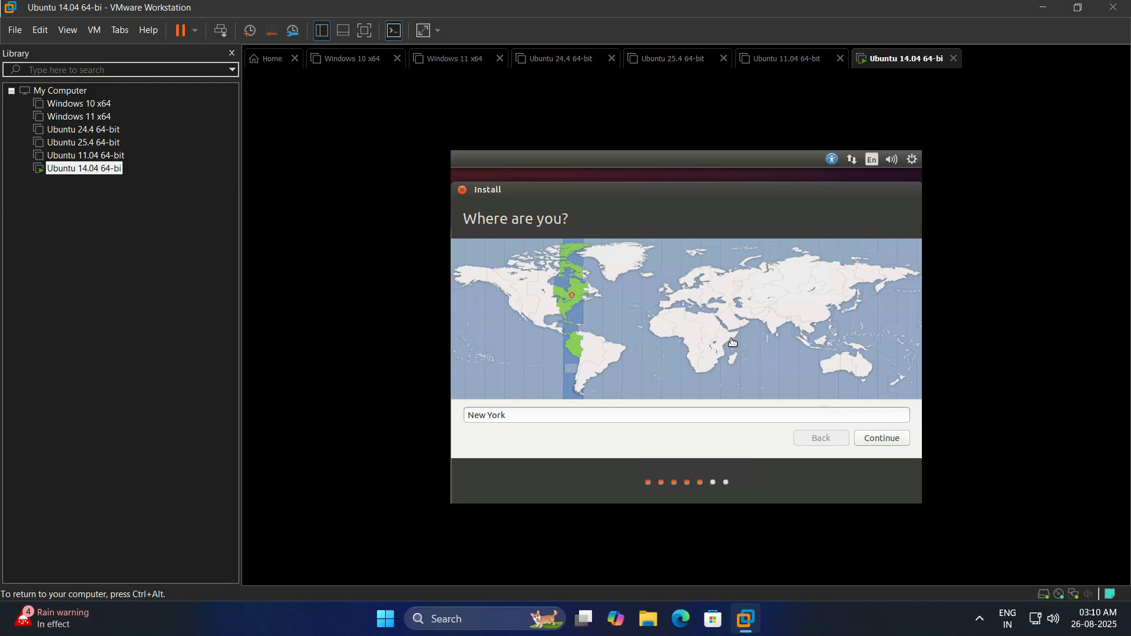
click(774, 334)
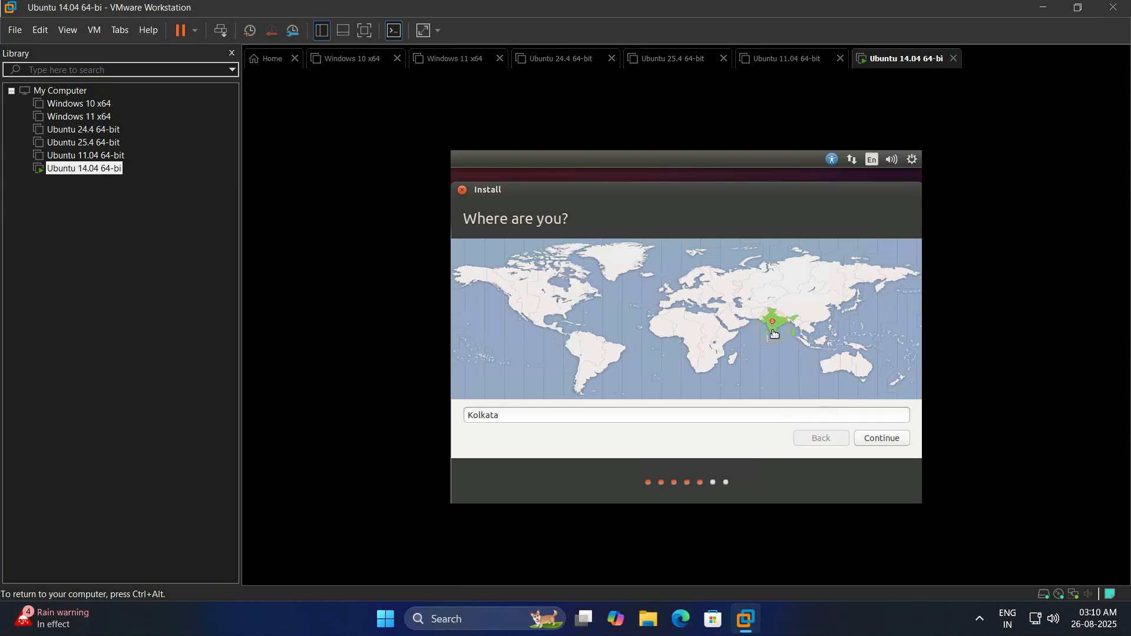
click(885, 437)
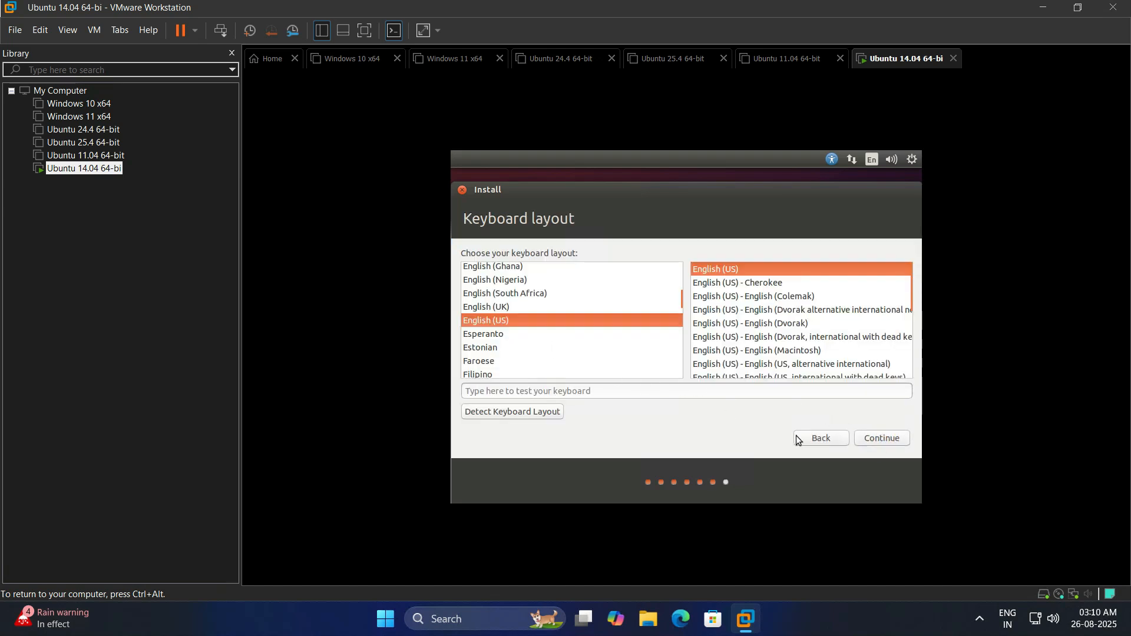
Keep English (US) keyboard, enter the user's name and password twice, and enable automatic login.
click(877, 441)
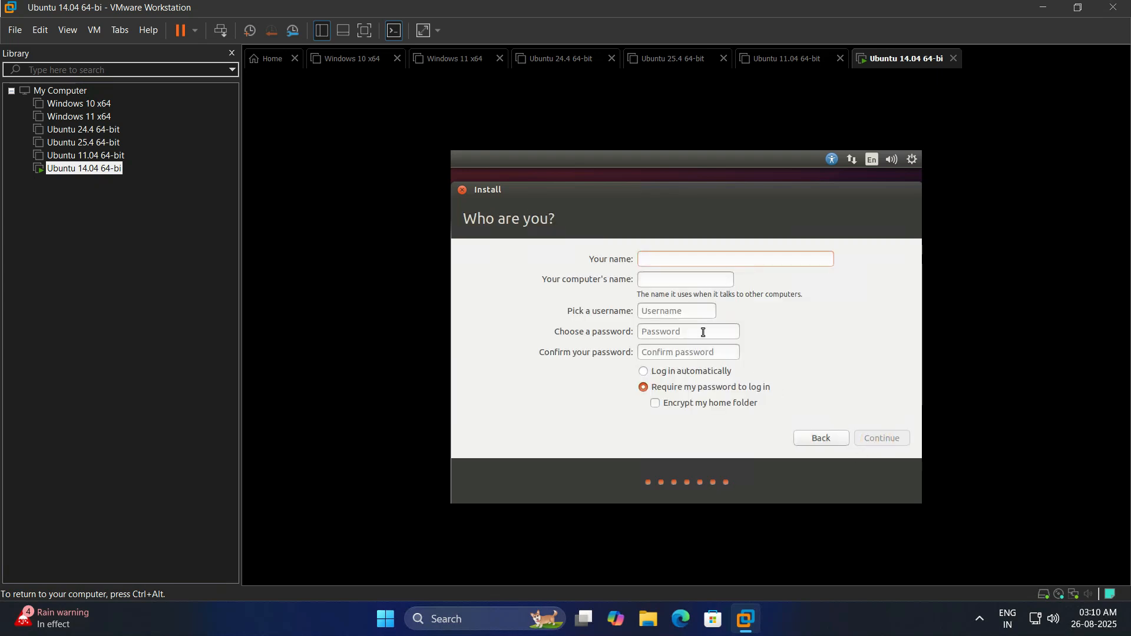
text(raj)
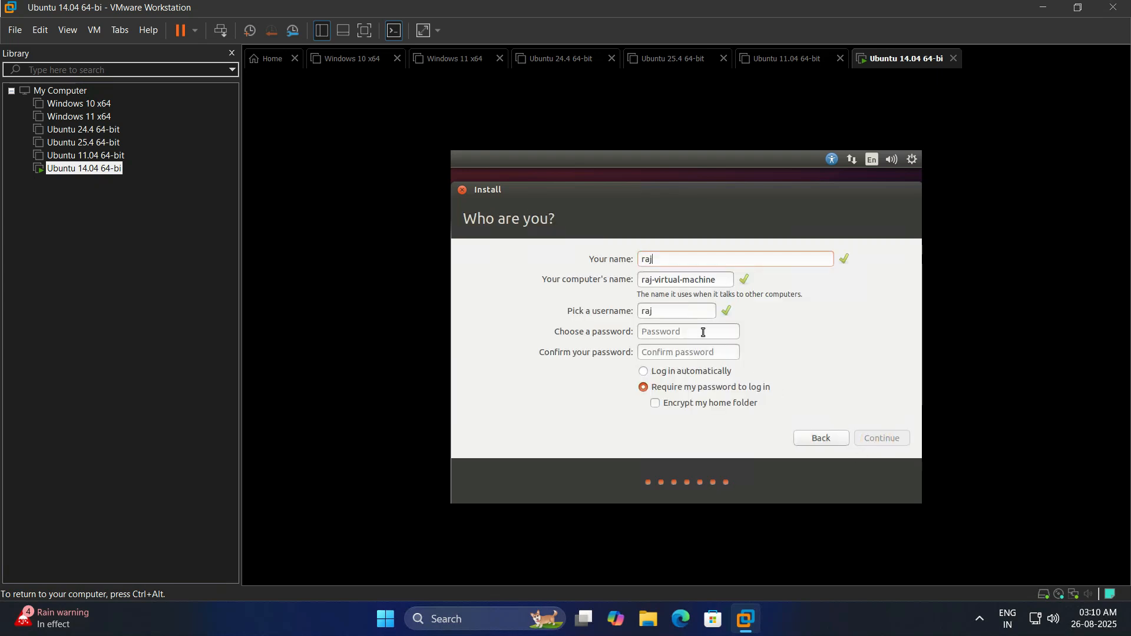
click(698, 332)
text(*******)
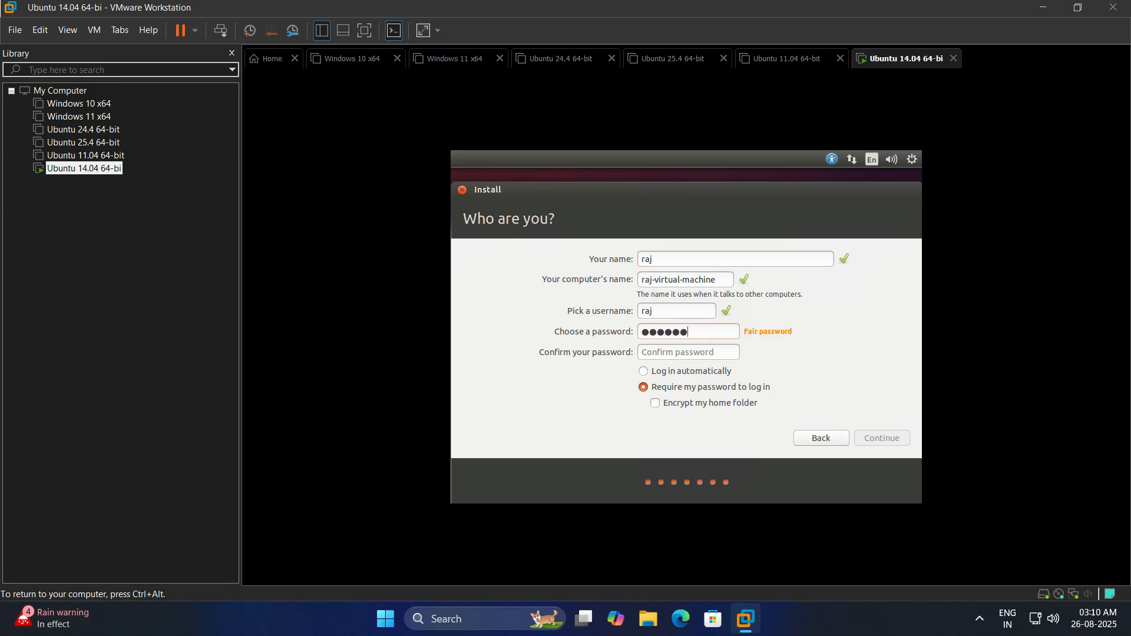
key(Tab)
text(********)
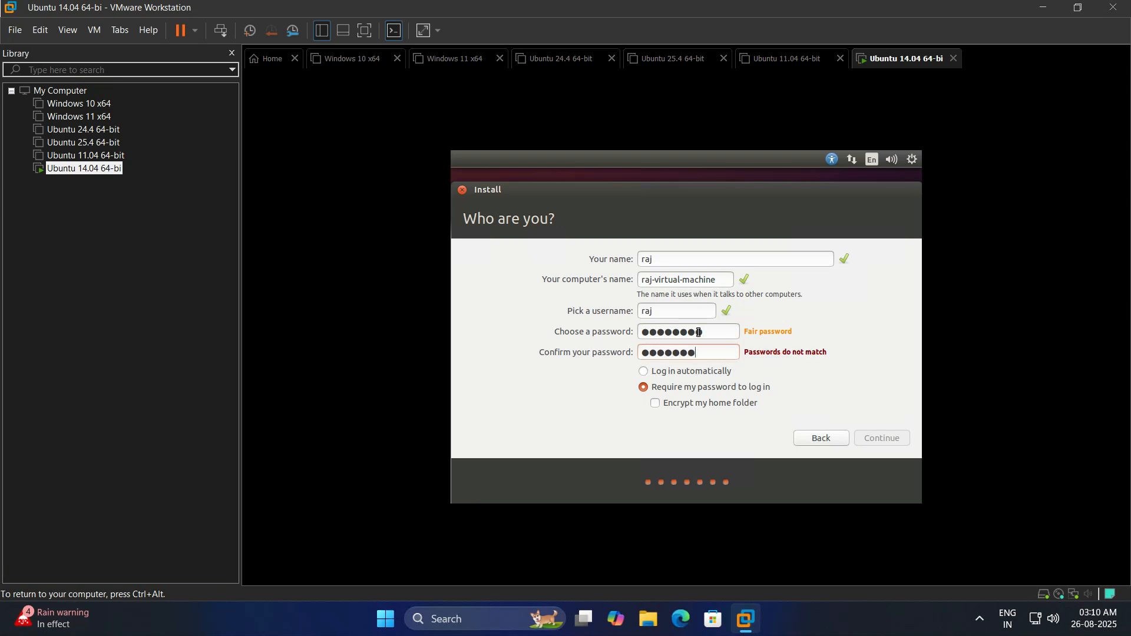
click(786, 373)
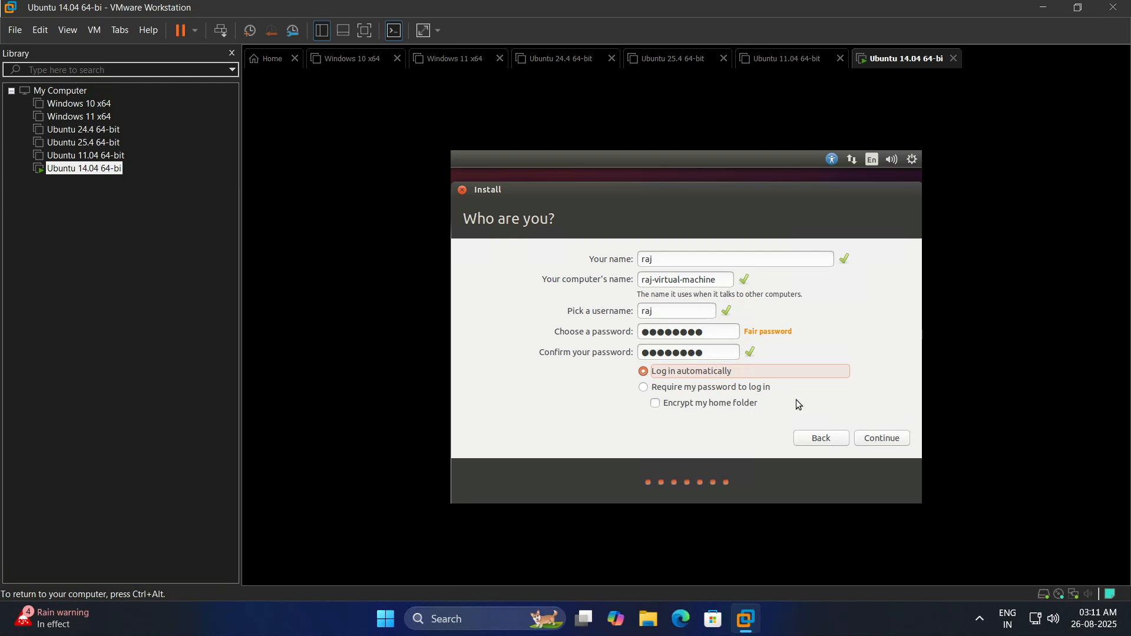
Confirm the user account details to begin installing Ubuntu 14.04, then restart the VM when installation completes.
click(878, 440)
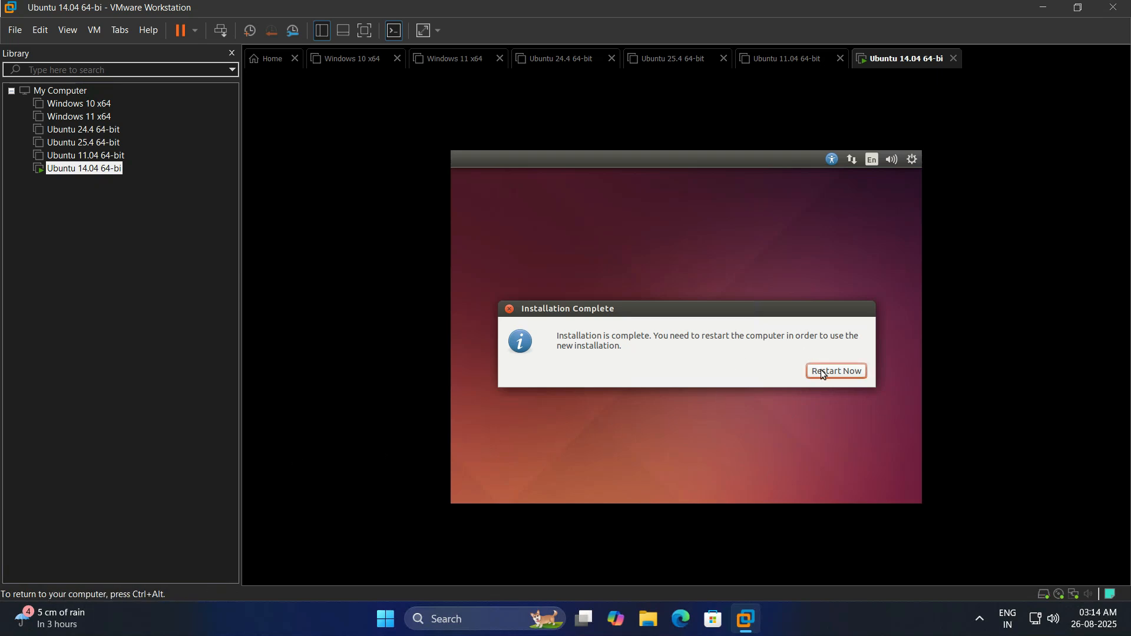
click(837, 371)
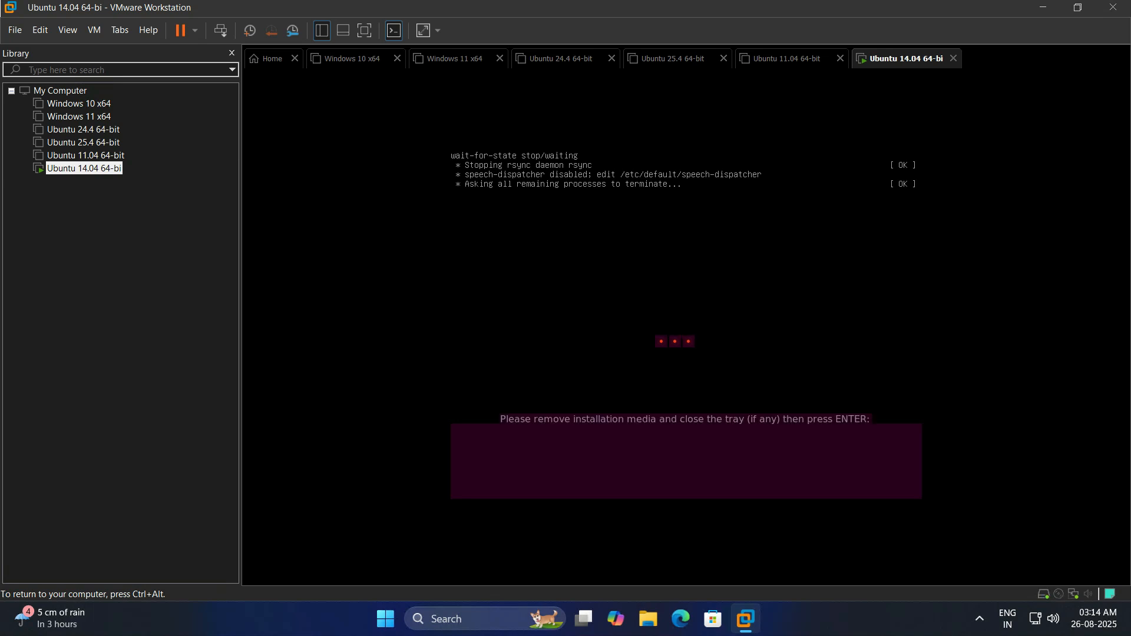
Reboot into the Ubuntu 14.04 desktop, close the 16.04.7 LTS upgrade offer, and minimize the remote desktop bar.
key(Return)
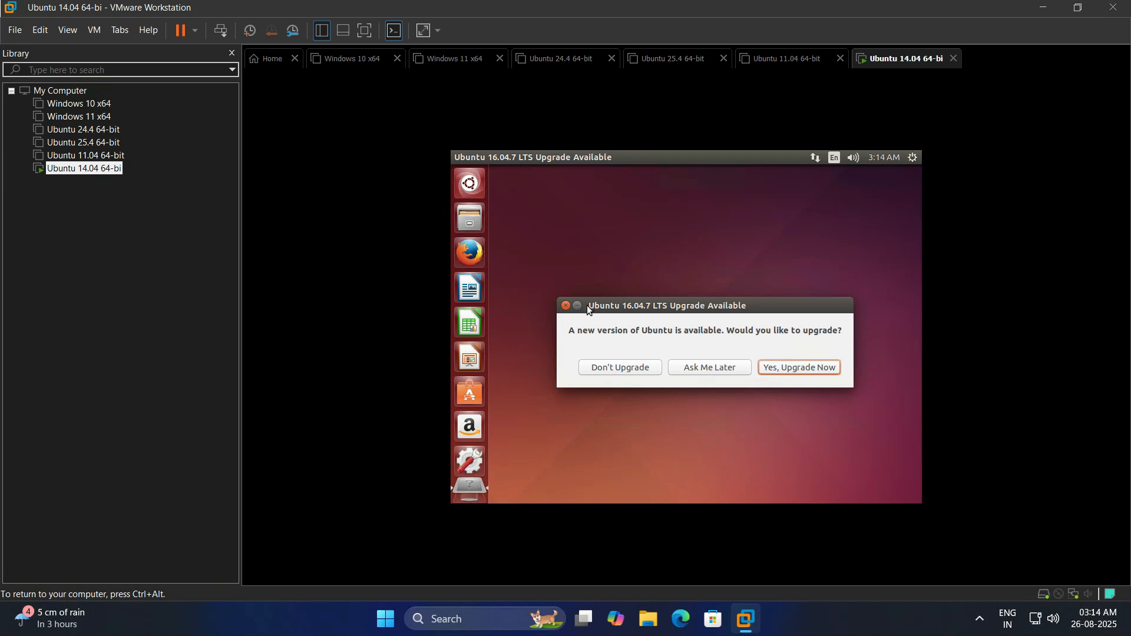
click(566, 306)
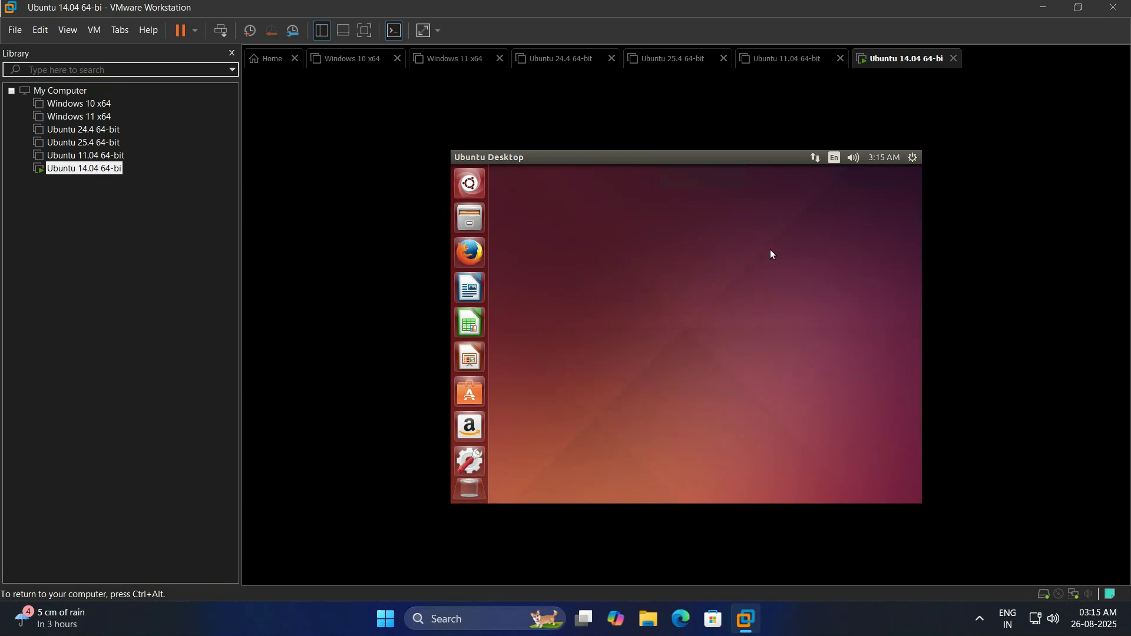
mouse_move(648, 4)
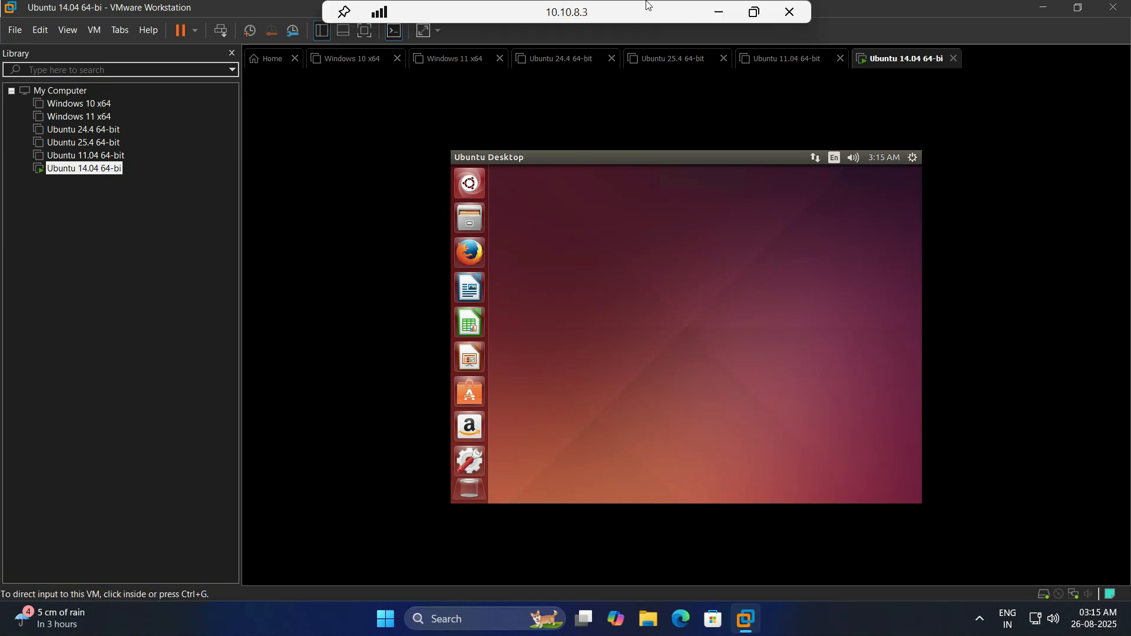
click(729, 9)
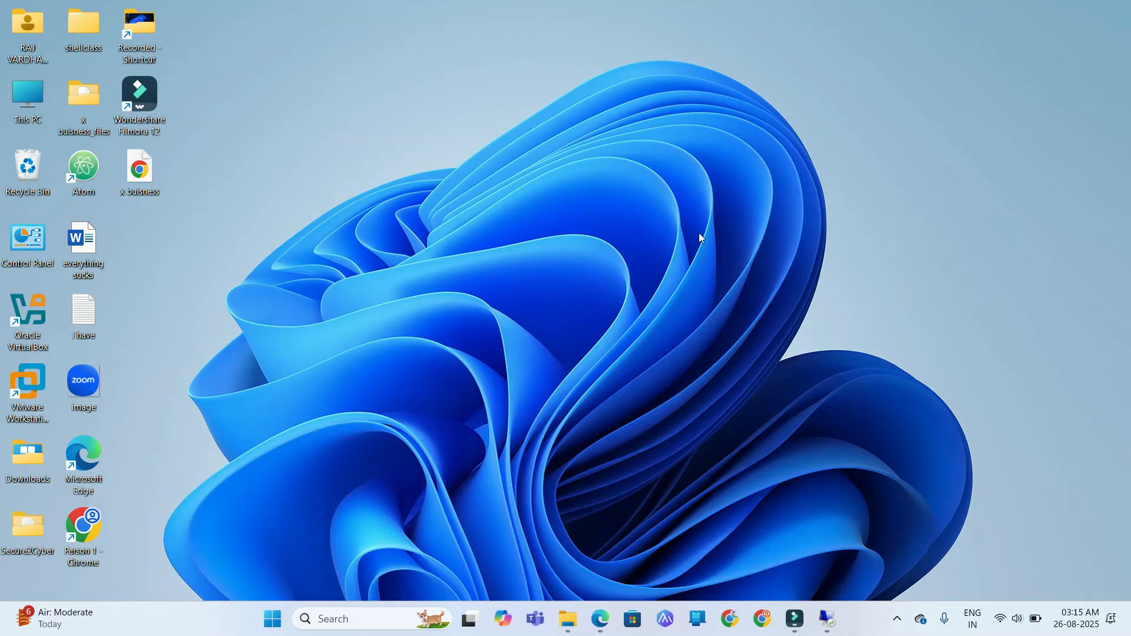